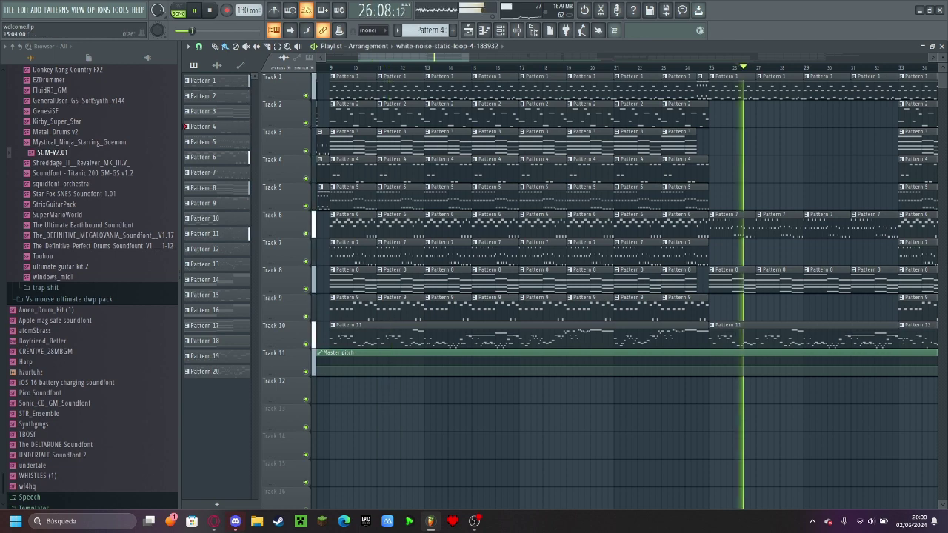
# - Return to the start of the arrangement, open Pattern 1 in the piano roll and play it back
pyautogui.moveTo(422, 58); pyautogui.dragTo(149, 58)
pyautogui.click(622, 67)
pyautogui.press('space')
pyautogui.doubleClick(331, 81)
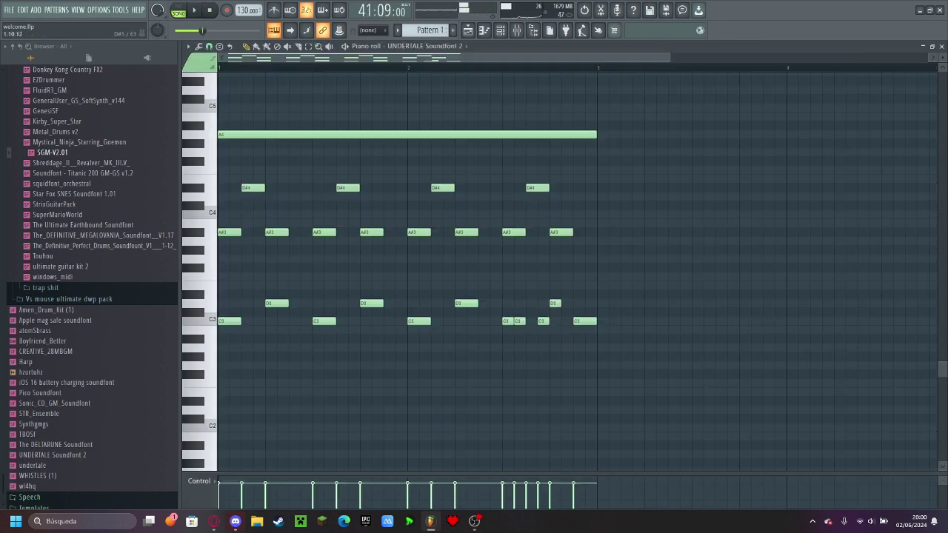
pyautogui.press('space')
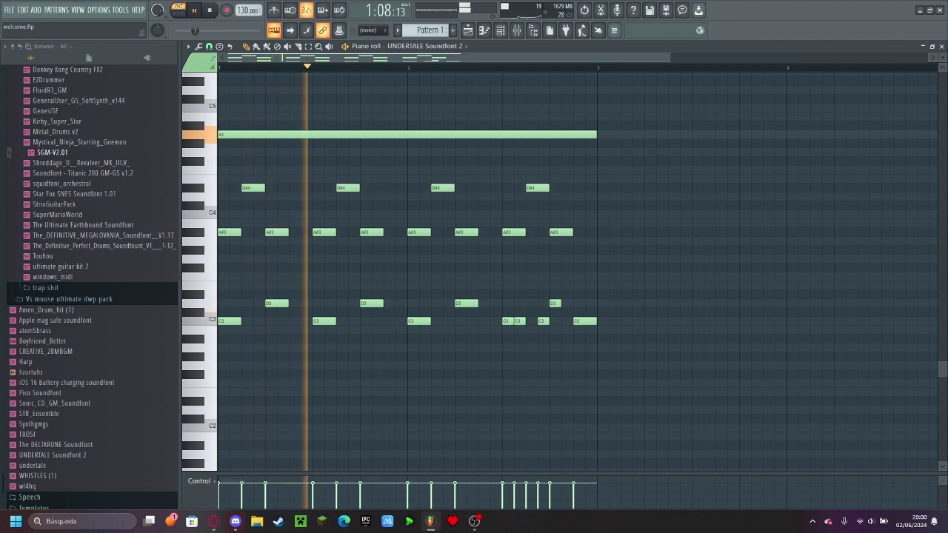
pyautogui.press('space')
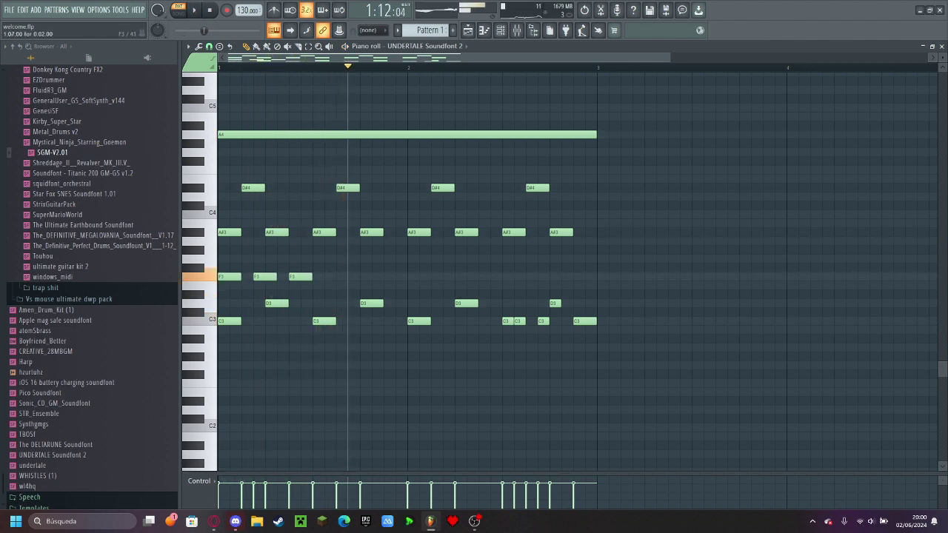
# - Try a melody rising from F3 to A3 across bar 1 of Pattern 1 and play it back
pyautogui.moveTo(295, 277); pyautogui.dragTo(306, 277)
pyautogui.click(329, 259)
pyautogui.click(318, 269)
pyautogui.click(365, 295)
pyautogui.click(401, 268)
pyautogui.moveTo(414, 251); pyautogui.dragTo(390, 251)
pyautogui.click(390, 241)
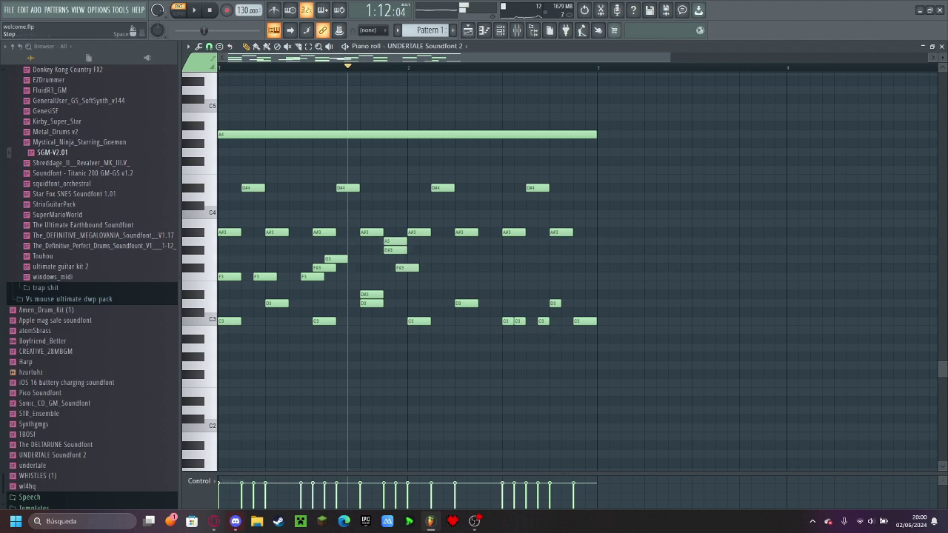
pyautogui.press('space')
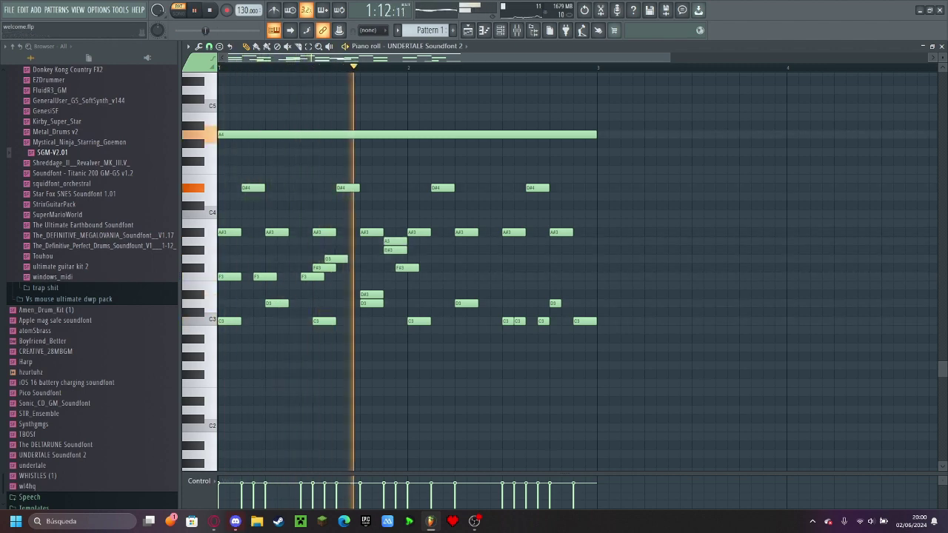
pyautogui.press('space')
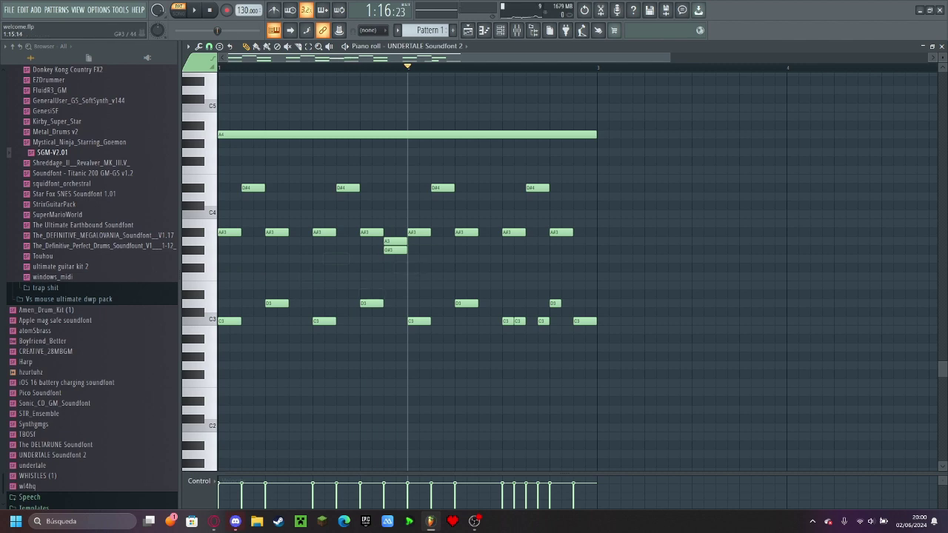
# - Try a G#3 note at the end of bar 2 of Pattern 1, and delete it along with the trial A3 note
pyautogui.press('space')
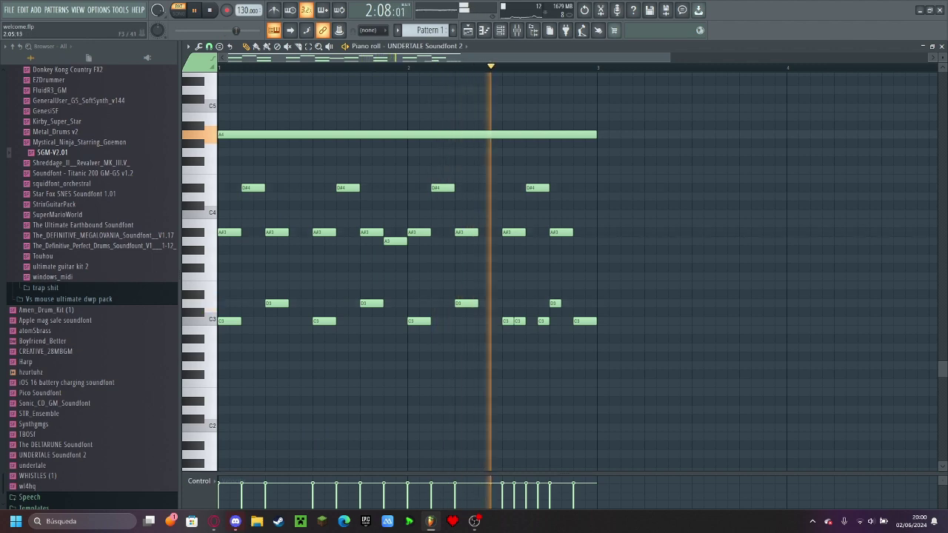
pyautogui.click(583, 250)
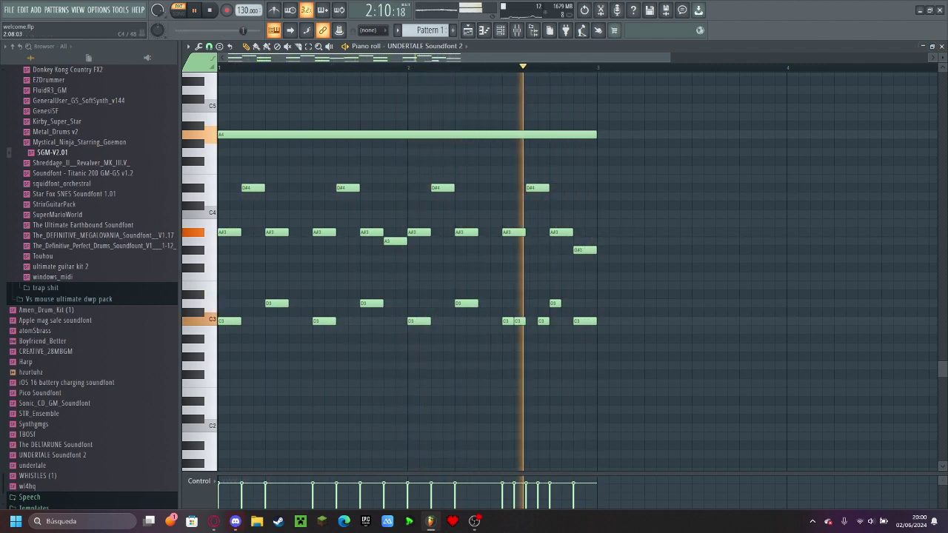
pyautogui.rightClick(395, 241)
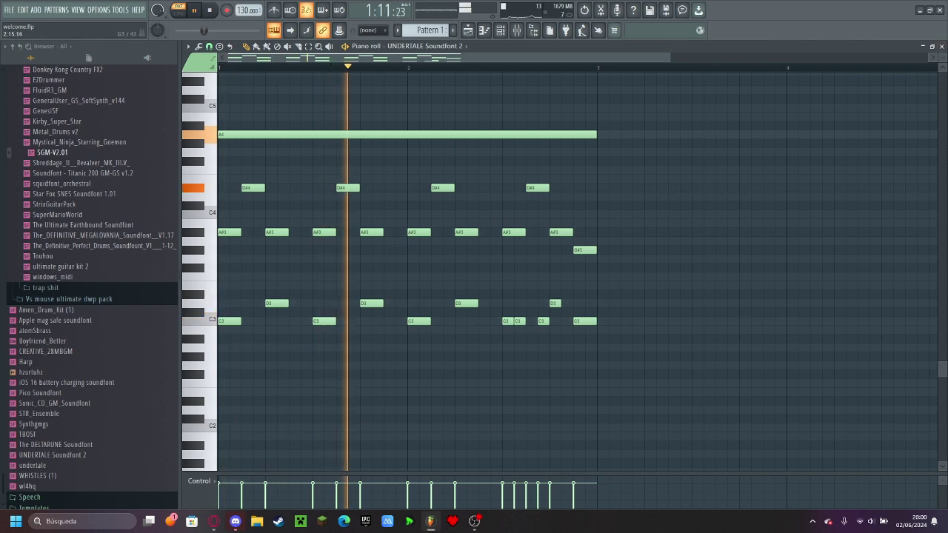
pyautogui.rightClick(592, 251)
pyautogui.rightClick(585, 250)
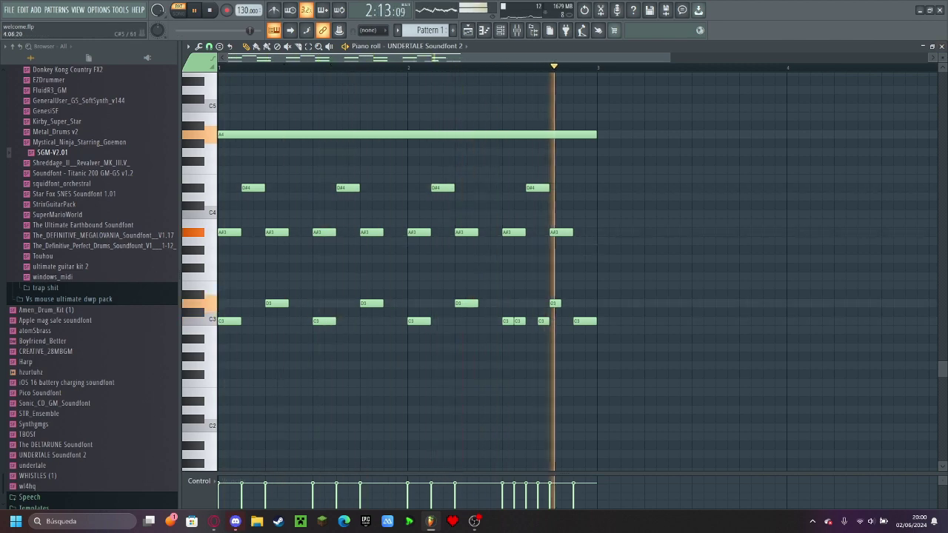
# - Close Pattern 1's piano roll, open Pattern 7's notes in the piano roll and stop playback
pyautogui.click(941, 46)
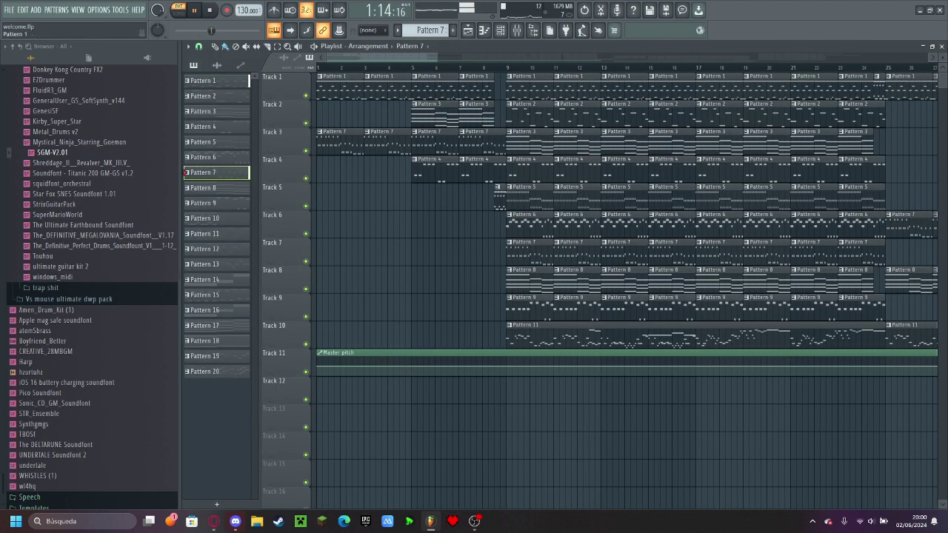
pyautogui.press('F7')
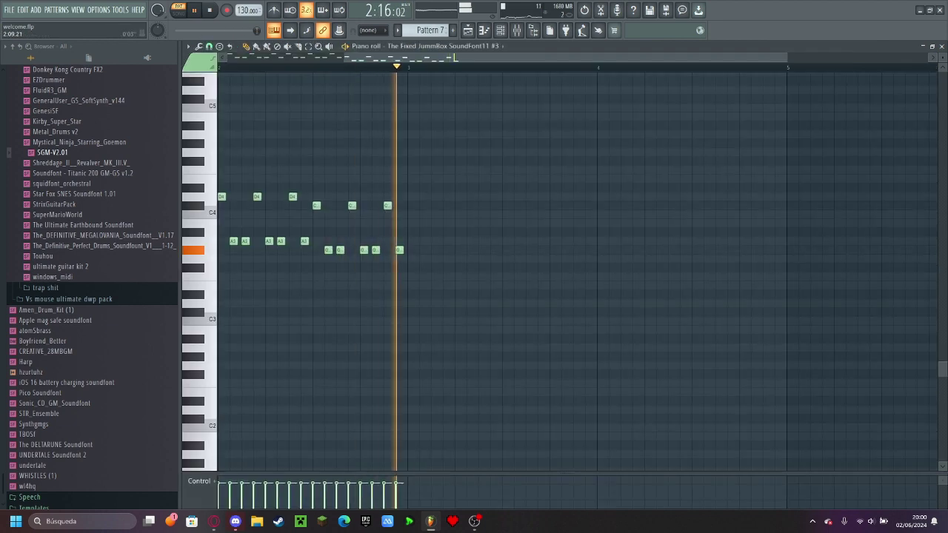
pyautogui.press('space')
pyautogui.scroll(3, 578, 266)
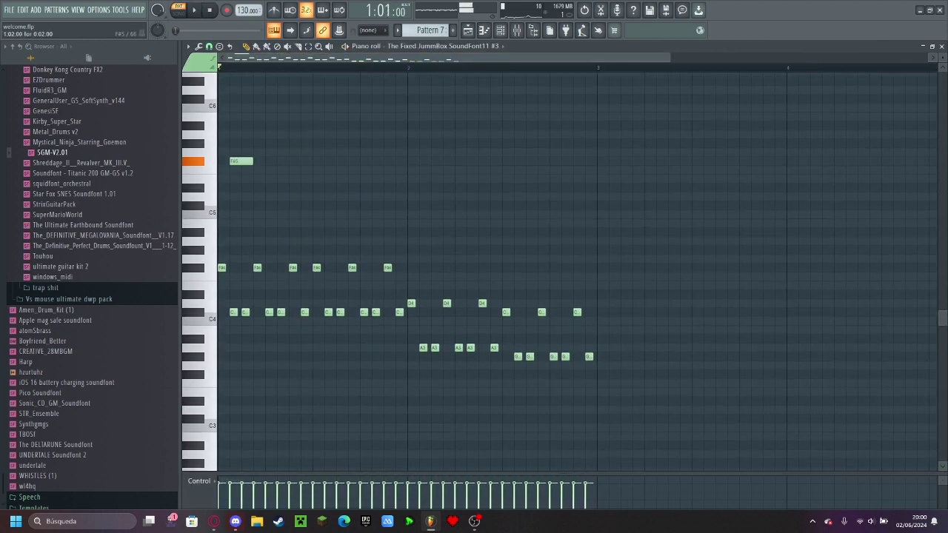
# - Place a two-step F#5 note at step 5 of bar 1, above the existing arpeggio, followed by an A#5 note at step 7
pyautogui.press('space')
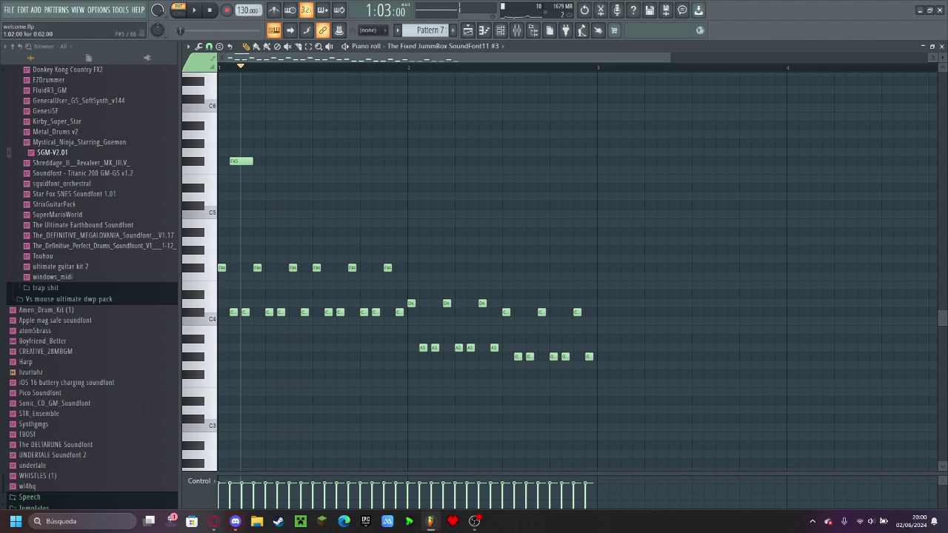
pyautogui.press('space')
pyautogui.press('space')
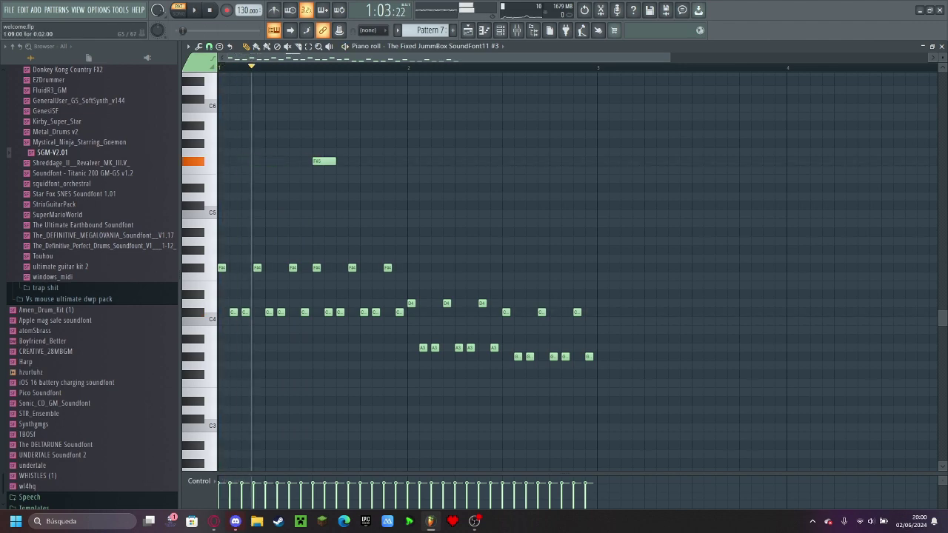
pyautogui.press('space')
pyautogui.hotkey('ctrl', 'space')
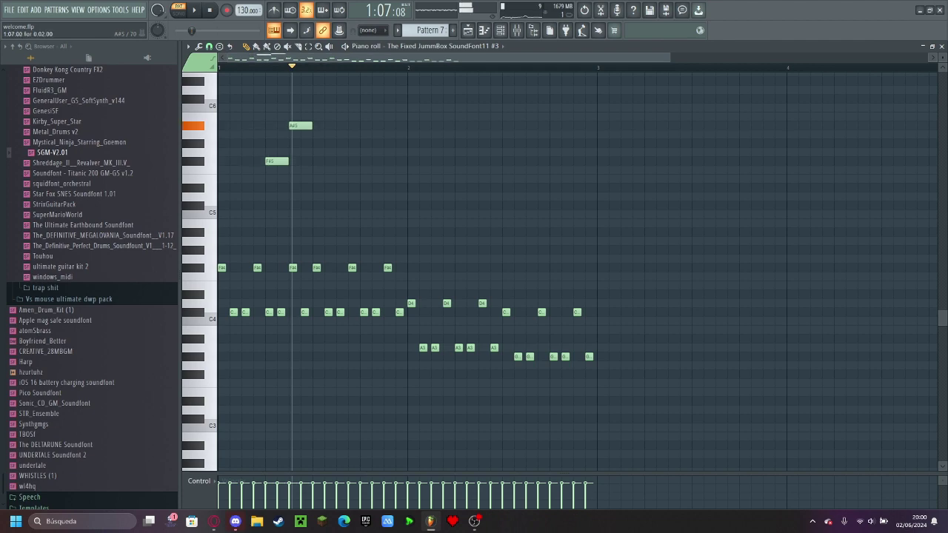
# - Lower the A#5 note to A5 and continue the melody with two-step B5, C#6, B5 and A5 notes to the end of bar 1
pyautogui.moveTo(300, 125)
pyautogui.mouseDown()
pyautogui.moveTo(300, 143)
pyautogui.moveTo(300, 134)
pyautogui.mouseUp()
pyautogui.press('space')
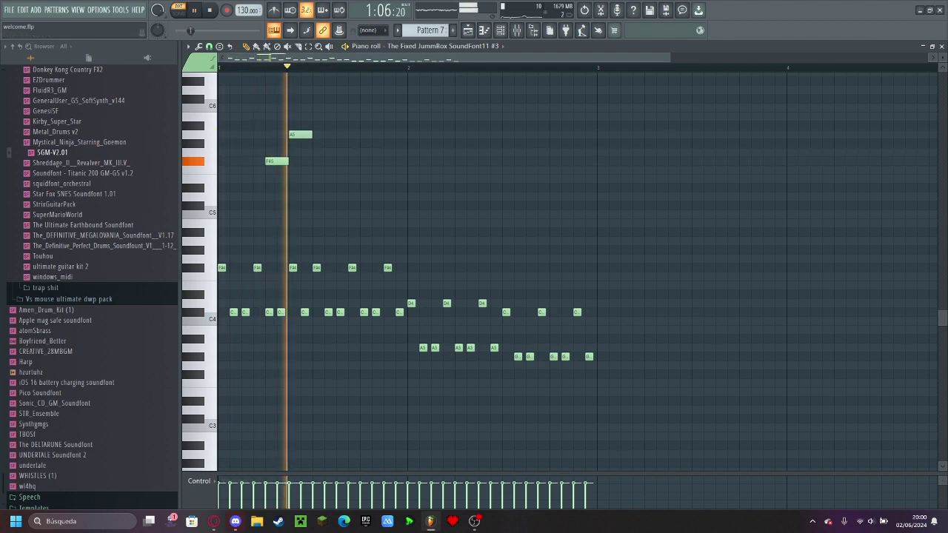
pyautogui.hotkey('ctrl', 'space')
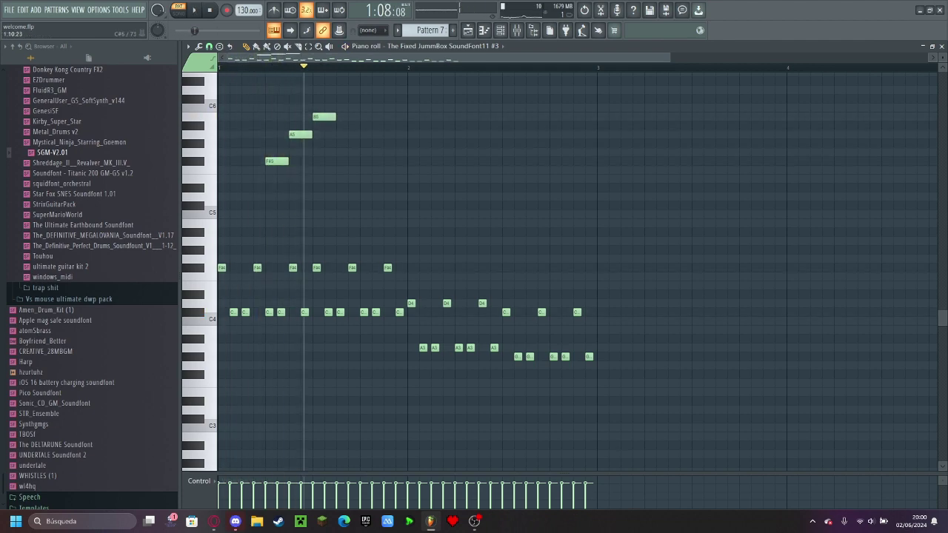
pyautogui.moveTo(348, 90); pyautogui.dragTo(348, 98)
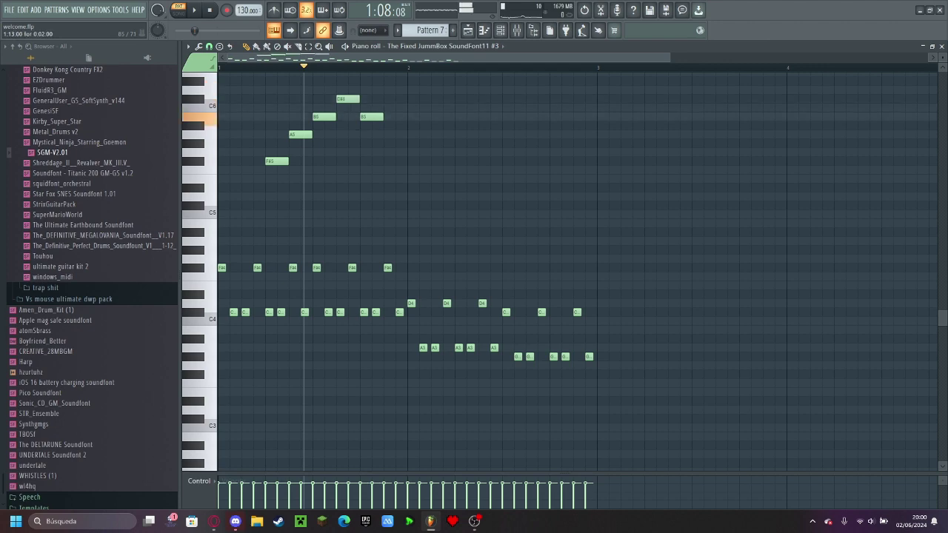
pyautogui.press('space')
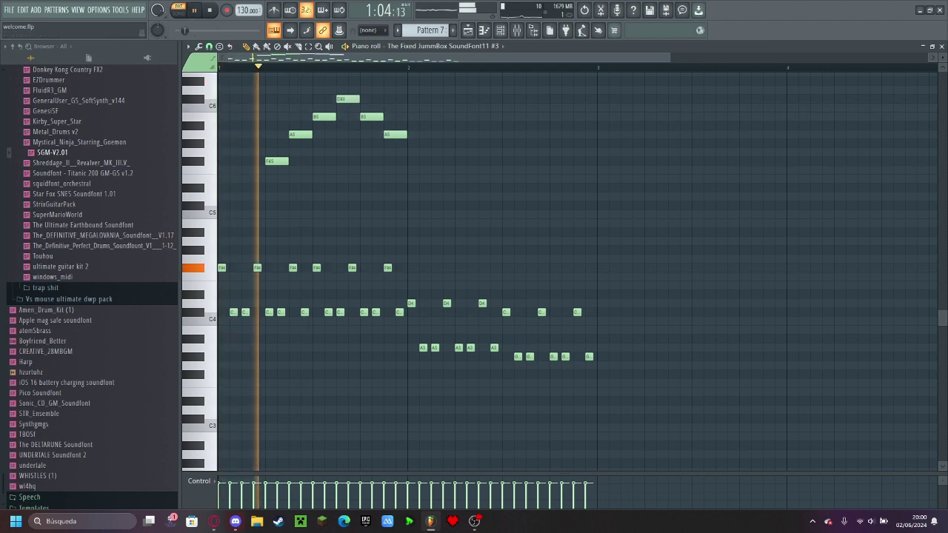
pyautogui.hotkey('ctrl', 'space')
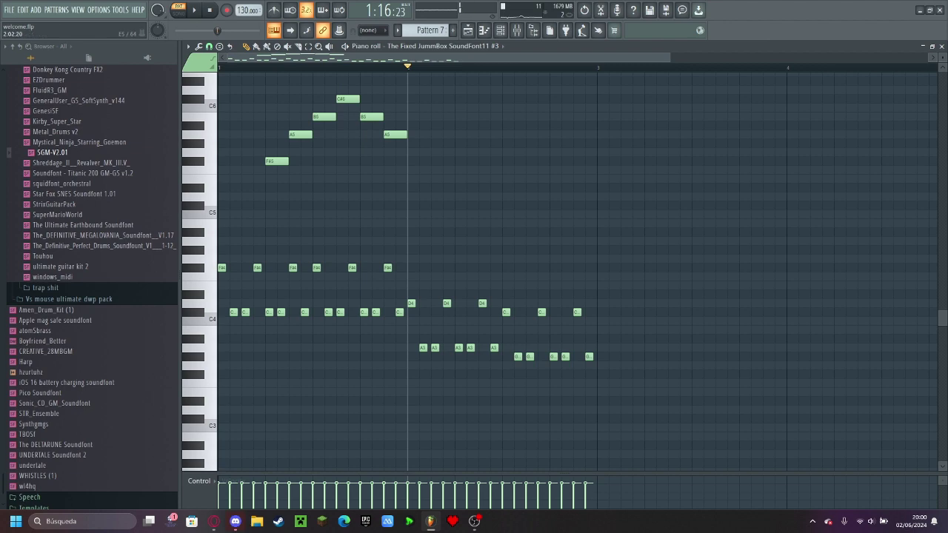
# - Continue the melody in bar 2 with F#5 at the start, one-step C#5 and F#5 at steps 5 and 6, and F5 held to the bar's end
pyautogui.moveTo(418, 179); pyautogui.dragTo(418, 160)
pyautogui.press('space')
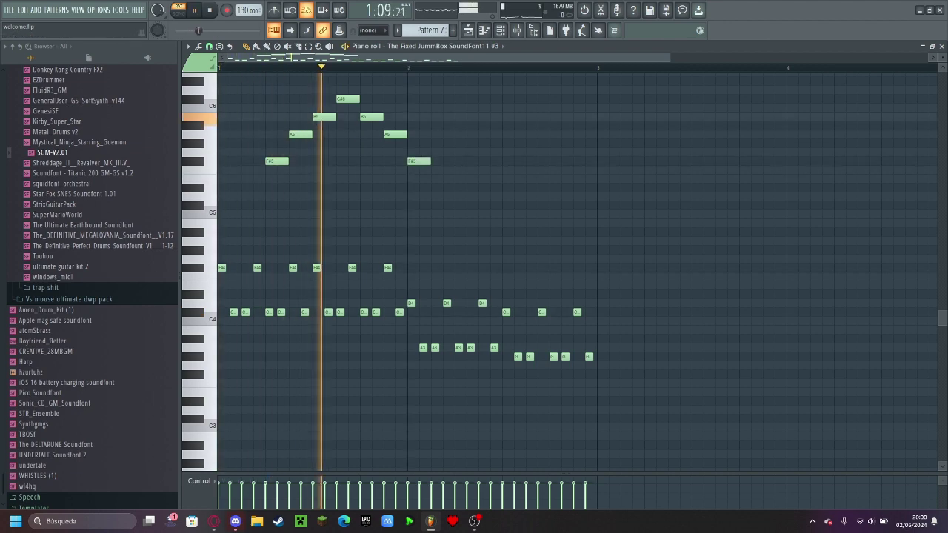
pyautogui.press('space')
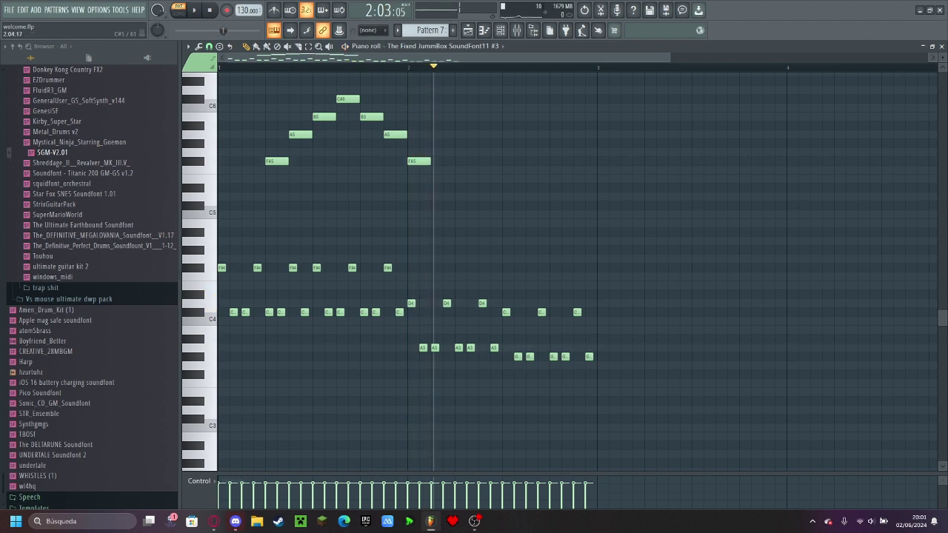
pyautogui.moveTo(467, 223); pyautogui.dragTo(466, 205)
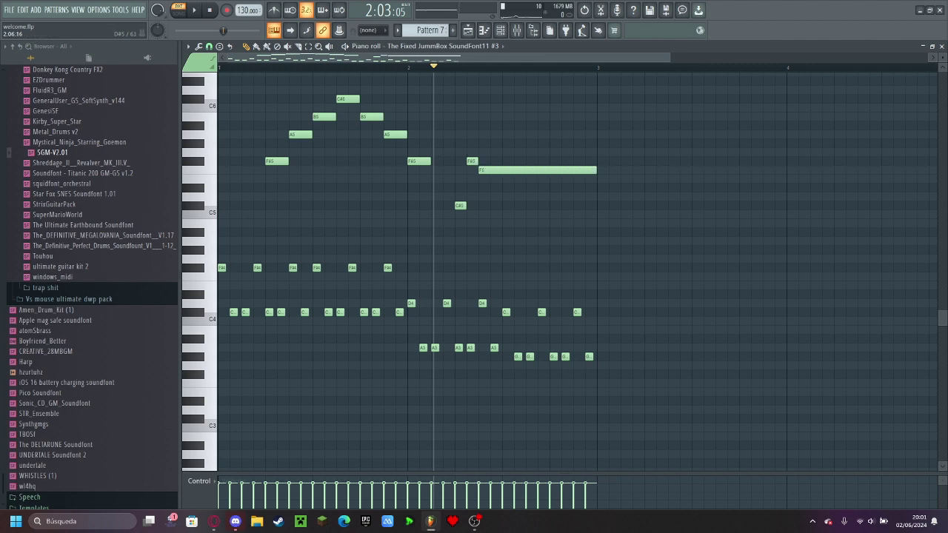
# - Place a short 8-tick E5 note below the start of the sustained F5 note, deleting the surplus E5 notes
pyautogui.scroll(5, 475, 185)
pyautogui.click(473, 179)
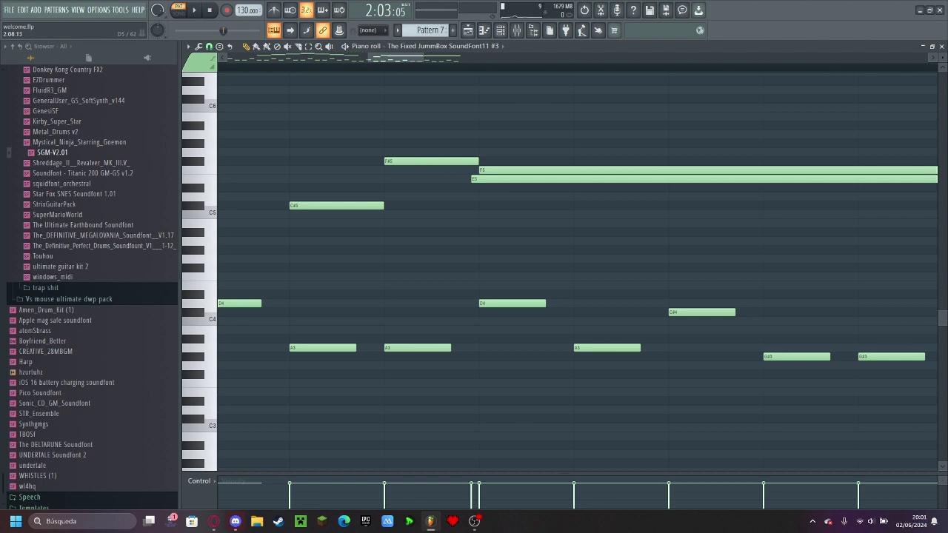
pyautogui.scroll(-3, 602, 194)
pyautogui.rightClick(602, 179)
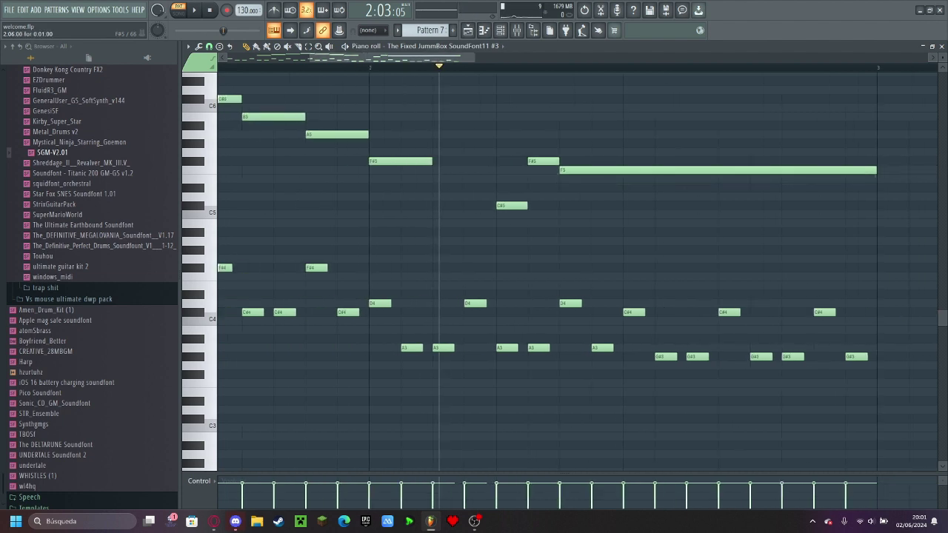
pyautogui.click(585, 178)
pyautogui.scroll(3, 589, 178)
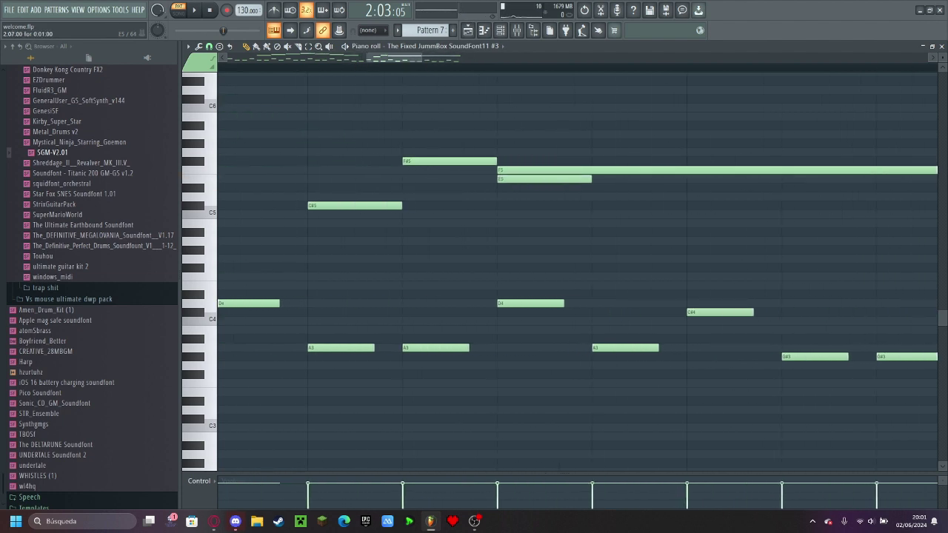
pyautogui.click(545, 178)
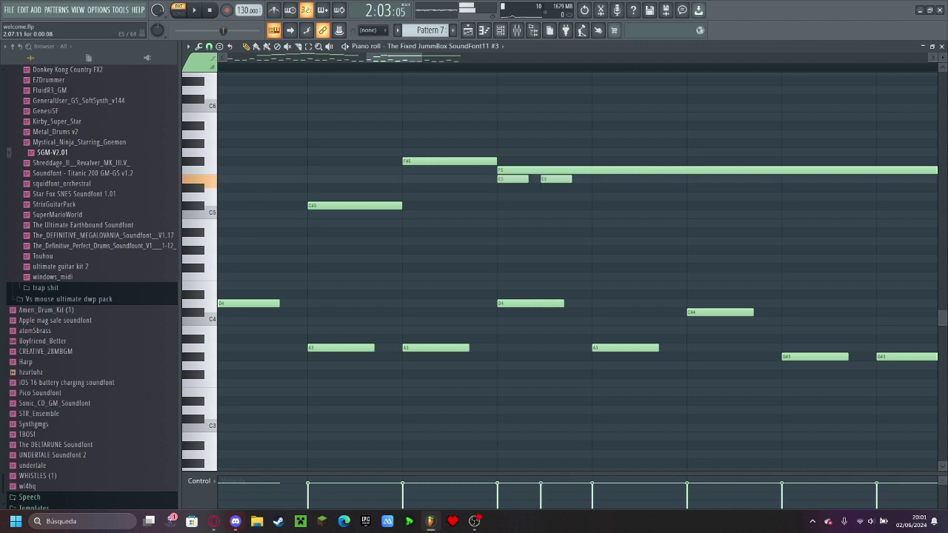
pyautogui.rightClick(574, 179)
pyautogui.rightClick(544, 178)
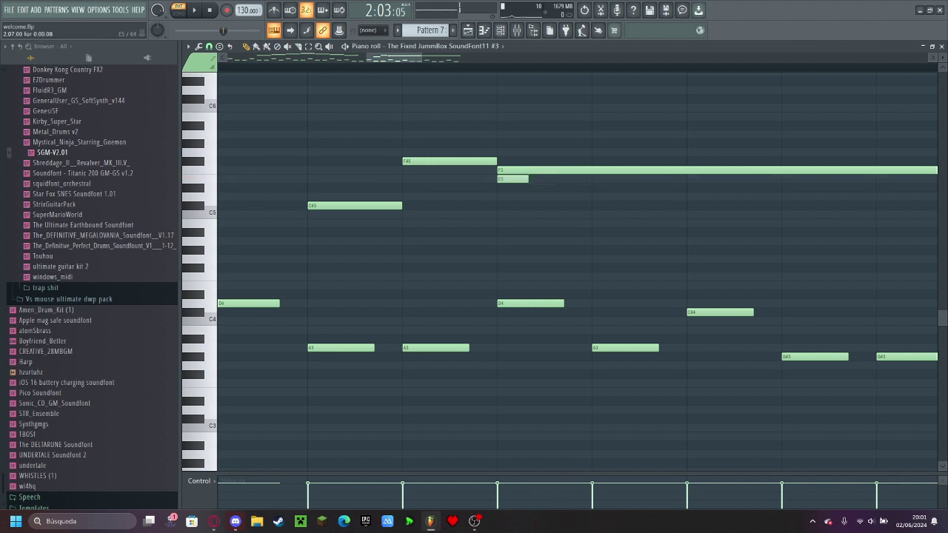
# - Replace the short E5 note with a trill of alternating F#5 and F5 slide notes over the start of the sustained F5
pyautogui.doubleClick(514, 179)
pyautogui.click(525, 315)
pyautogui.moveTo(511, 178)
pyautogui.mouseDown()
pyautogui.moveTo(511, 152)
pyautogui.moveTo(511, 169)
pyautogui.mouseUp()
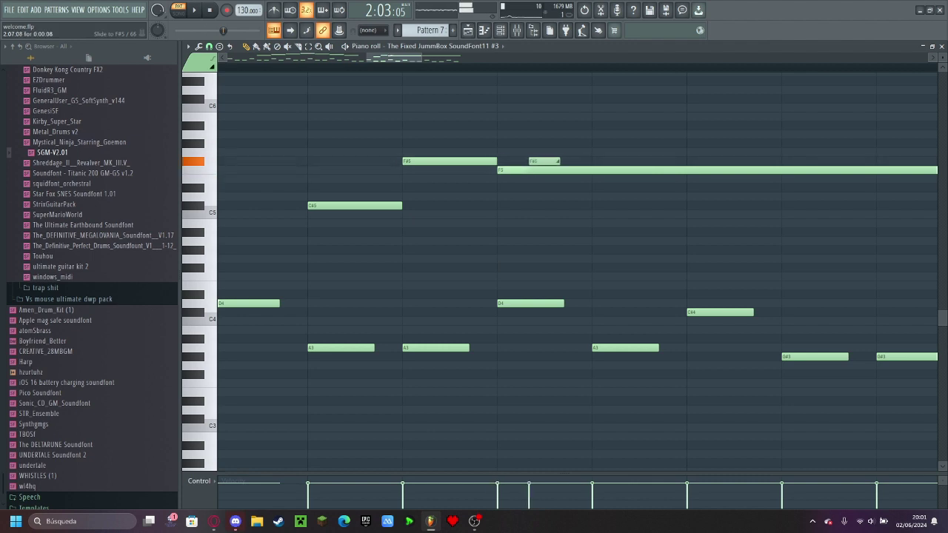
pyautogui.moveTo(580, 152); pyautogui.dragTo(579, 169)
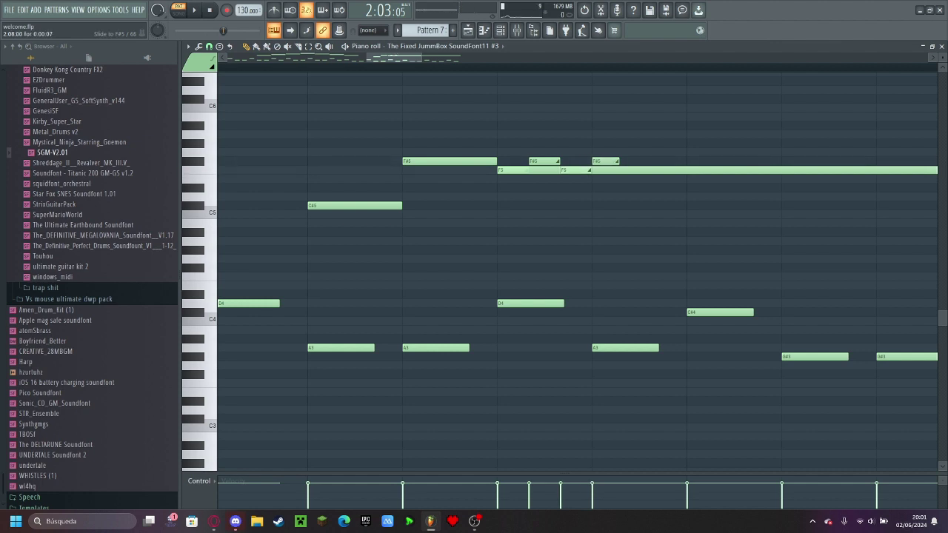
pyautogui.moveTo(632, 161); pyautogui.dragTo(660, 161)
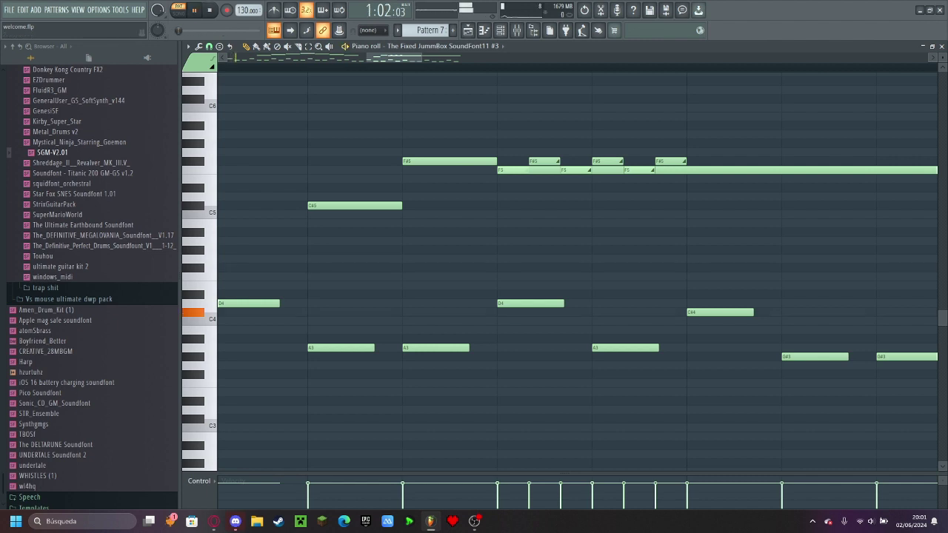
# - Play back Pattern 7 to check the new melody and its slide-note trill
pyautogui.scroll(-7, 325, 250)
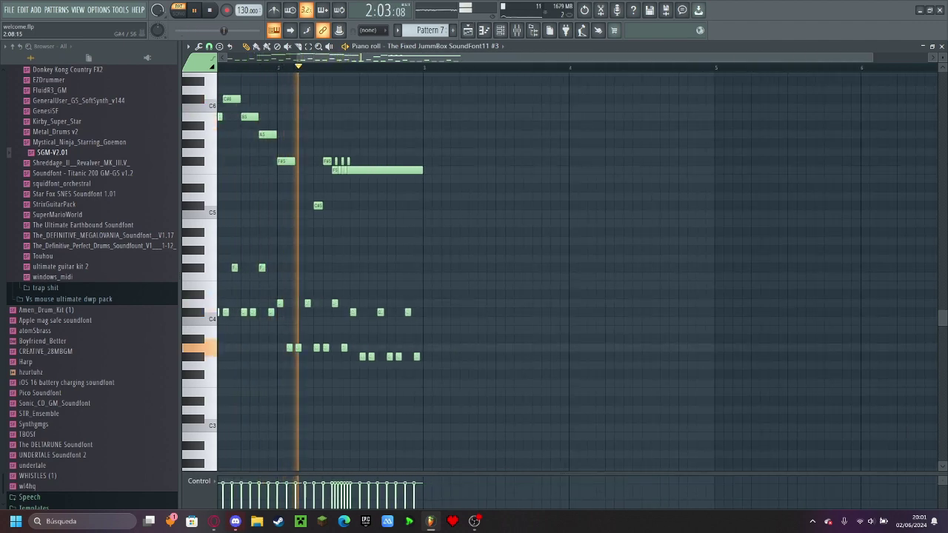
pyautogui.scroll(2, 577, 266)
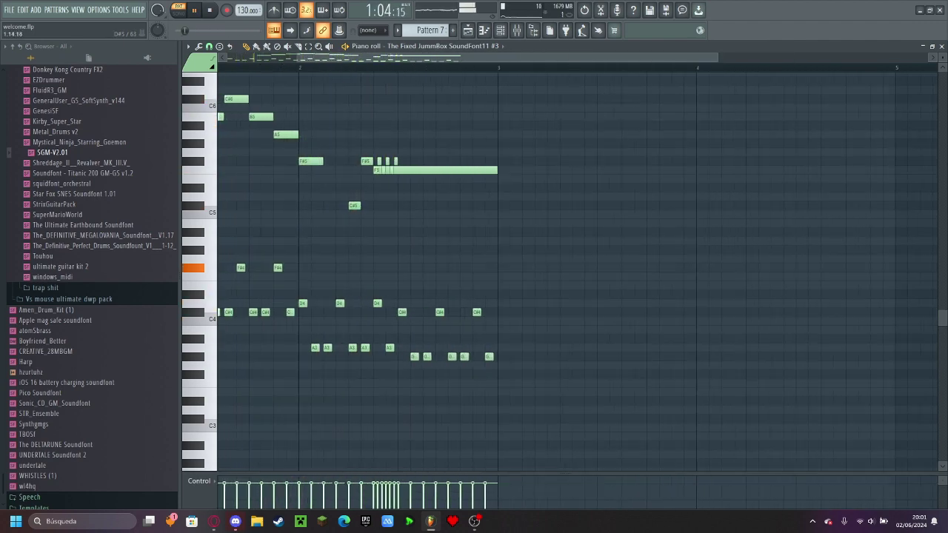
pyautogui.press('space')
pyautogui.scroll(4, 577, 267)
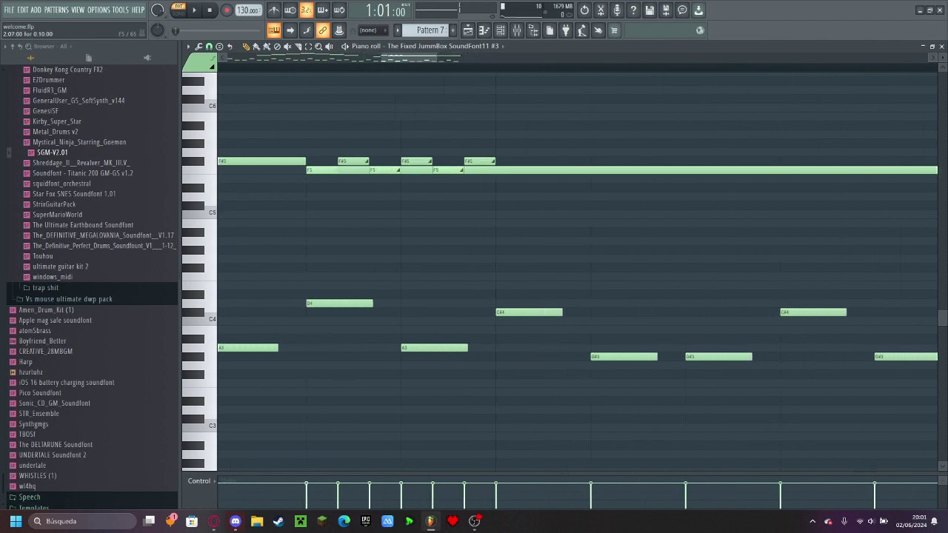
# - Shift the F5 trill and its sustained note two steps later, and delete the short slide note left behind
pyautogui.scroll(-4, 578, 267)
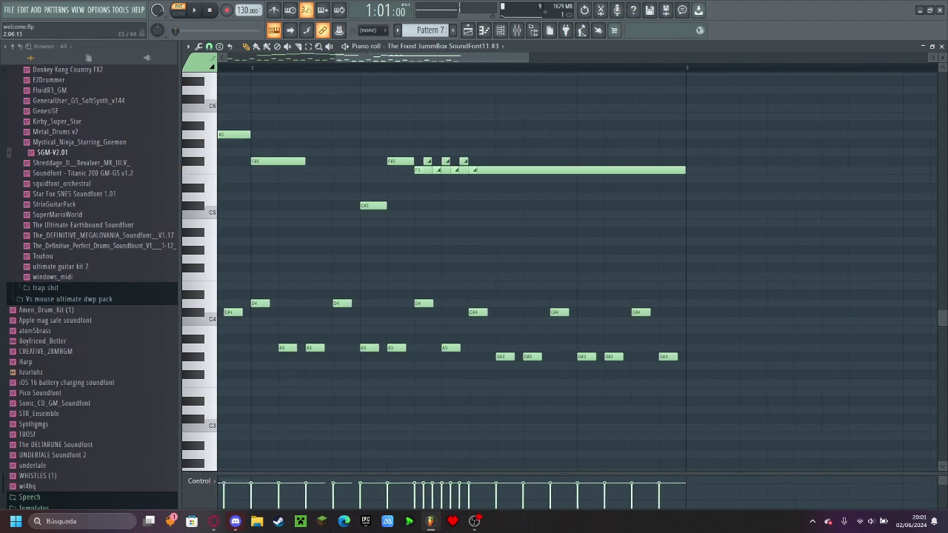
pyautogui.moveTo(428, 121); pyautogui.dragTo(754, 166)
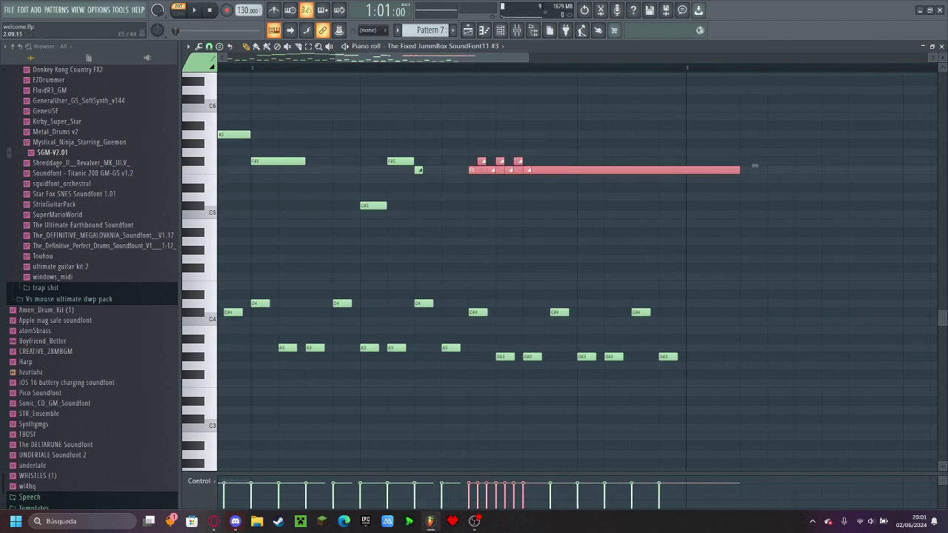
pyautogui.click(419, 170)
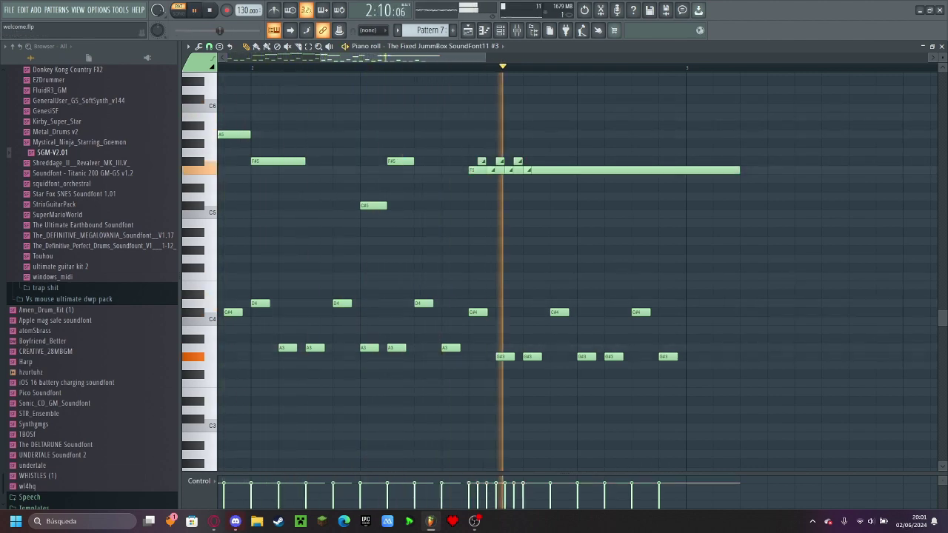
pyautogui.press('space')
# - Shift bar 2's C#5 and one-step F#5 two steps later, and shorten the sustained F5 to end at bar 3
pyautogui.moveTo(412, 147); pyautogui.dragTo(329, 246)
pyautogui.hotkey('shift', 'Right')
pyautogui.hotkey('shift', 'Right')
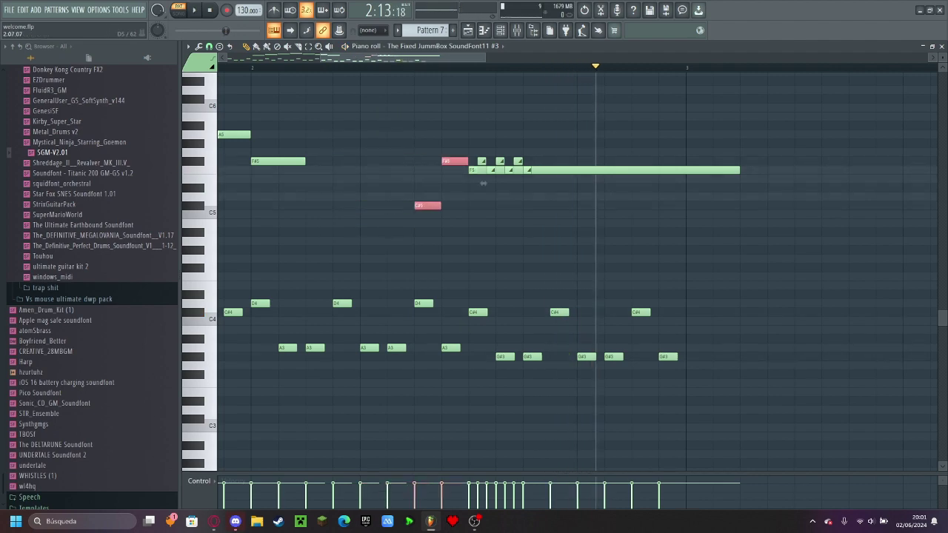
pyautogui.press('space')
pyautogui.keyDown('ctrl'); pyautogui.scroll(-3, 437, 183); pyautogui.keyUp('ctrl')
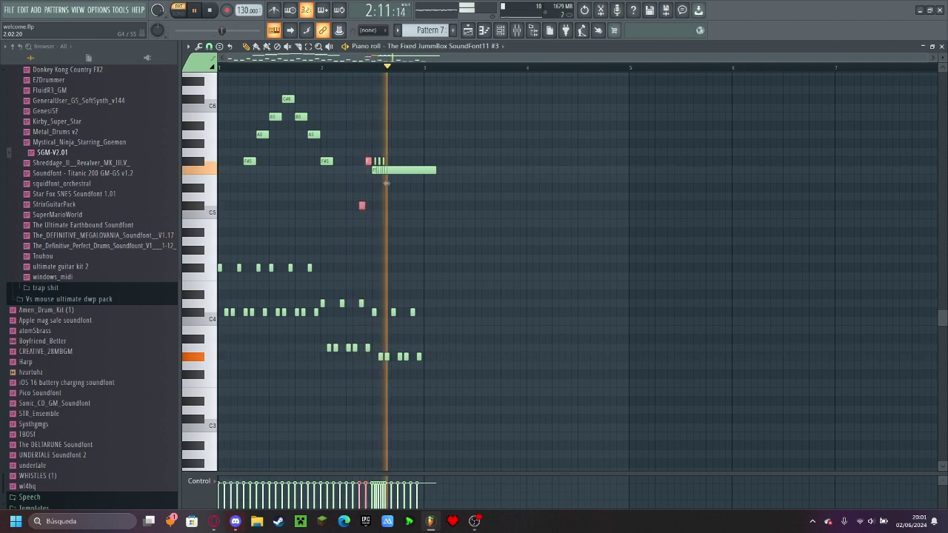
pyautogui.moveTo(435, 170); pyautogui.dragTo(423, 170)
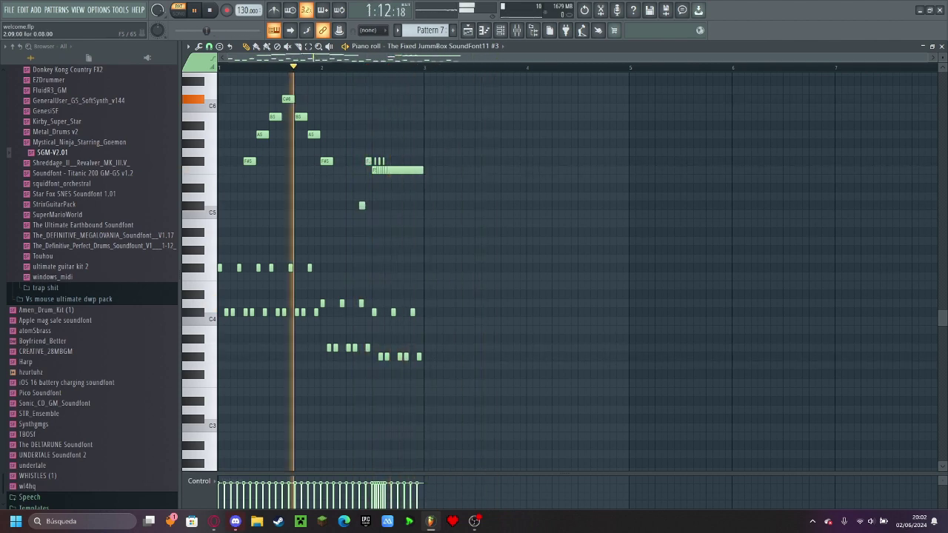
# - Play the full song to hear Pattern 7 in context, and open the Pattern 11 clip on Track 10
pyautogui.click(178, 11)
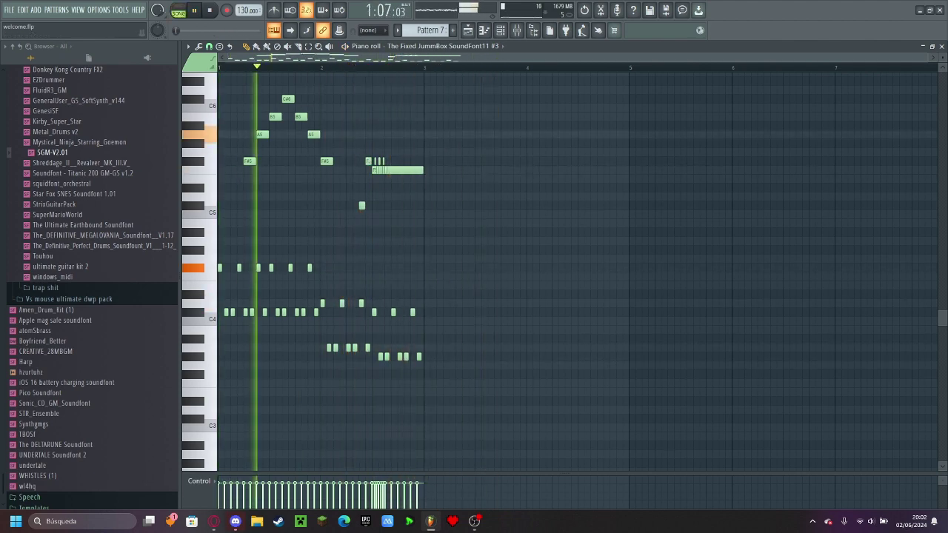
pyautogui.click(942, 46)
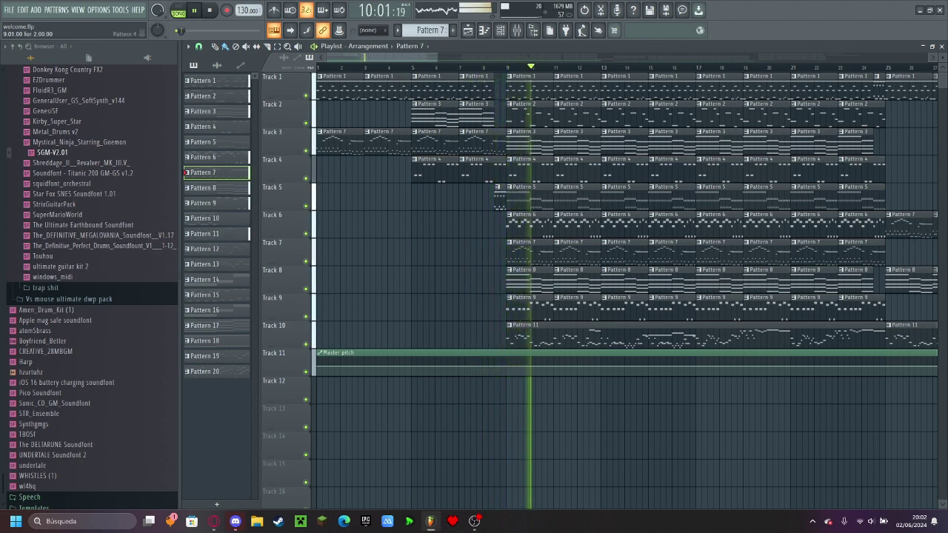
pyautogui.doubleClick(546, 338)
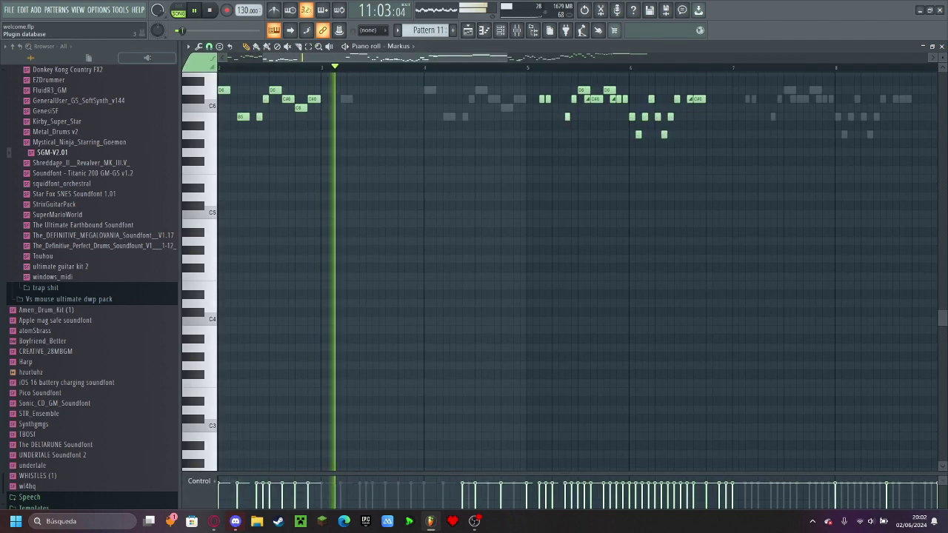
# - Play Pattern 11 on its own and switch its piano roll to the Boyfriend_Better channel
pyautogui.click(178, 10)
pyautogui.scroll(3, 275, 178)
pyautogui.hscroll(-4, 276, 177)
pyautogui.scroll(5, 276, 177)
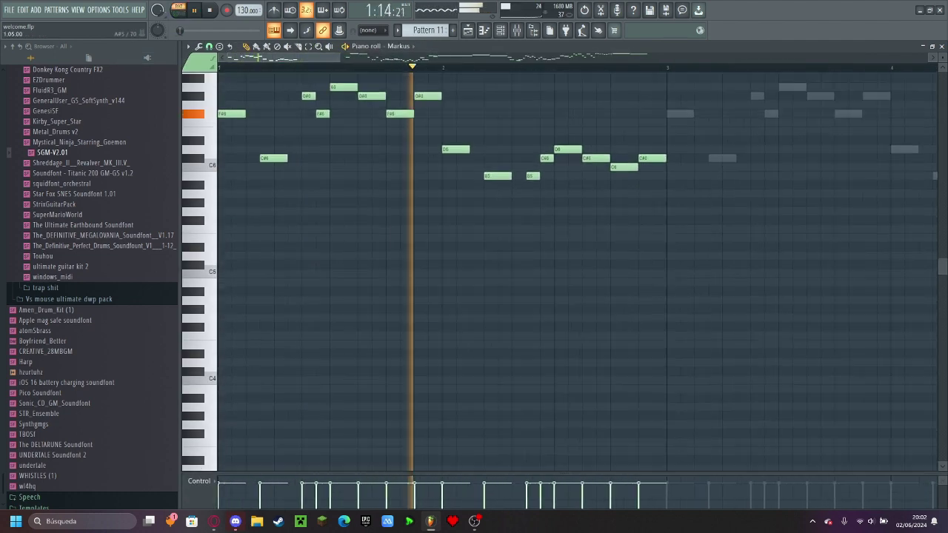
pyautogui.click(400, 46)
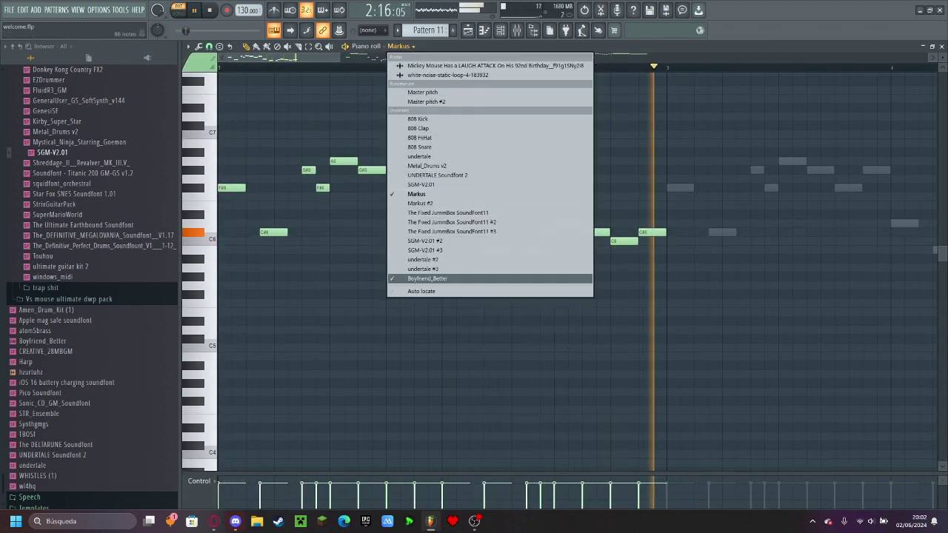
pyautogui.click(444, 278)
pyautogui.press('space')
# - Start bar 1 with F#6, A6, C#7, A6, two one-step F#7 notes and a two-step E7
pyautogui.moveTo(265, 197); pyautogui.dragTo(224, 188)
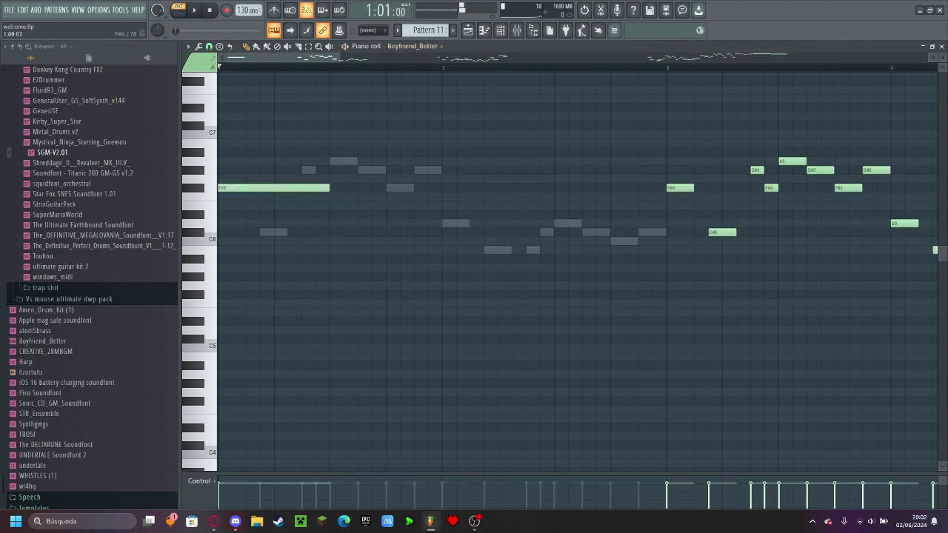
pyautogui.moveTo(288, 152)
pyautogui.mouseDown()
pyautogui.moveTo(274, 171)
pyautogui.moveTo(274, 161)
pyautogui.mouseUp()
pyautogui.click(306, 116)
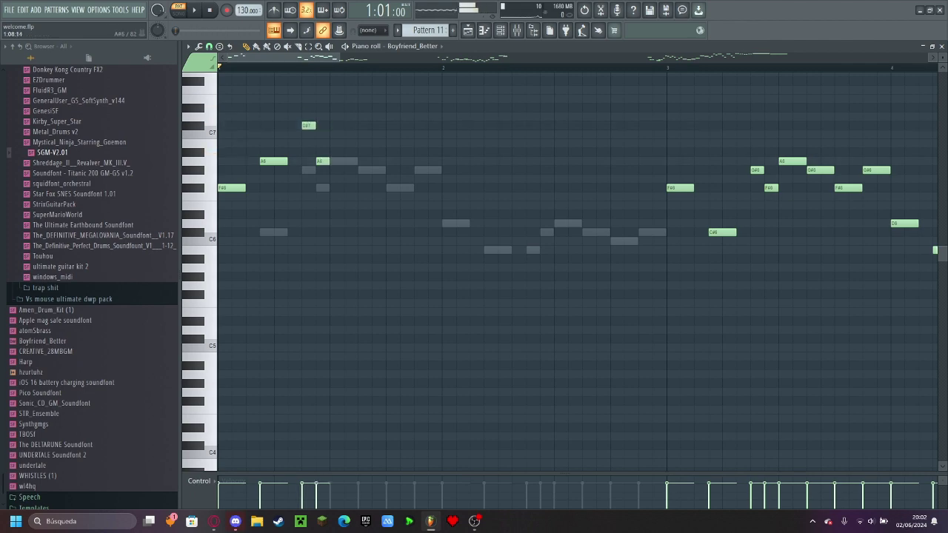
pyautogui.click(335, 90)
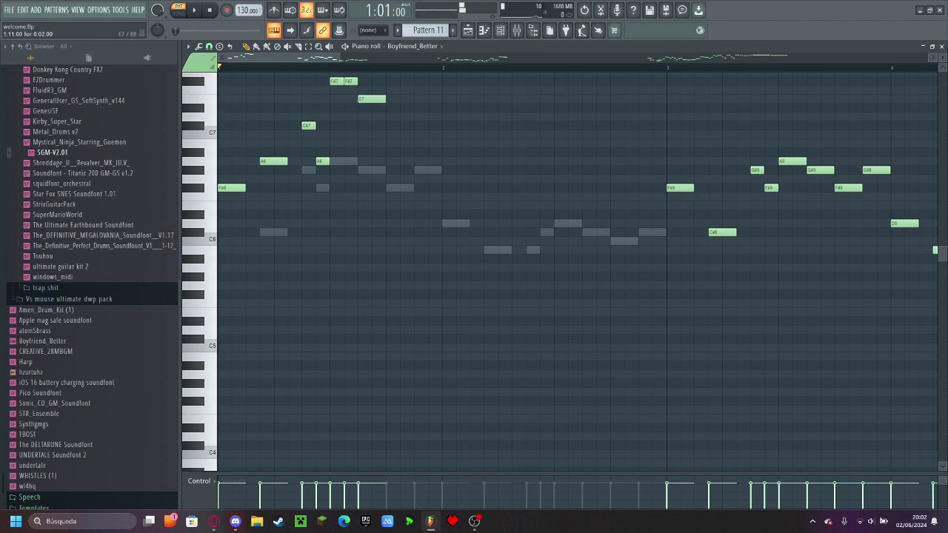
# - Finish bar 1 with two-step C#7 and E7 notes, and shorten the two repeated F#7 notes to separate them
pyautogui.scroll(3, 353, 100)
pyautogui.moveTo(354, 123); pyautogui.dragTo(357, 148)
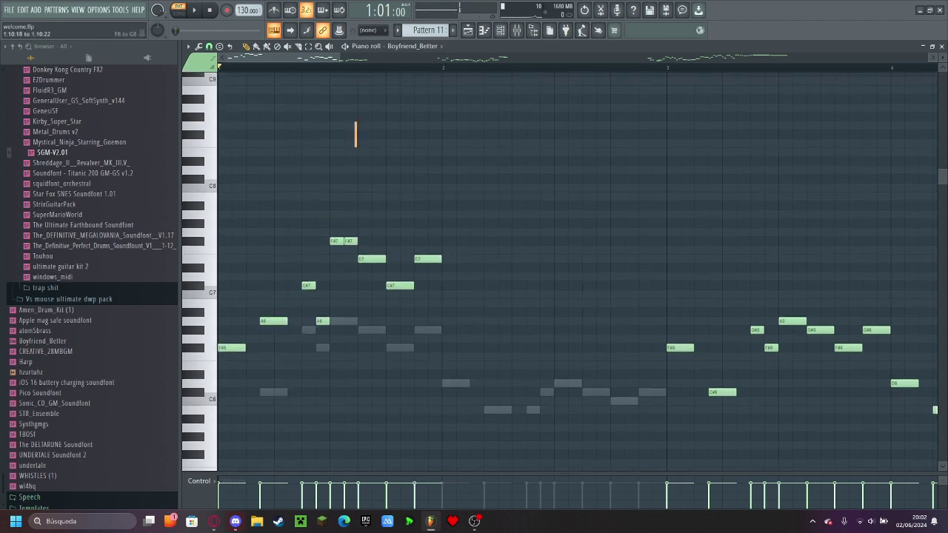
pyautogui.scroll(3, 345, 215)
pyautogui.moveTo(341, 212); pyautogui.dragTo(359, 243)
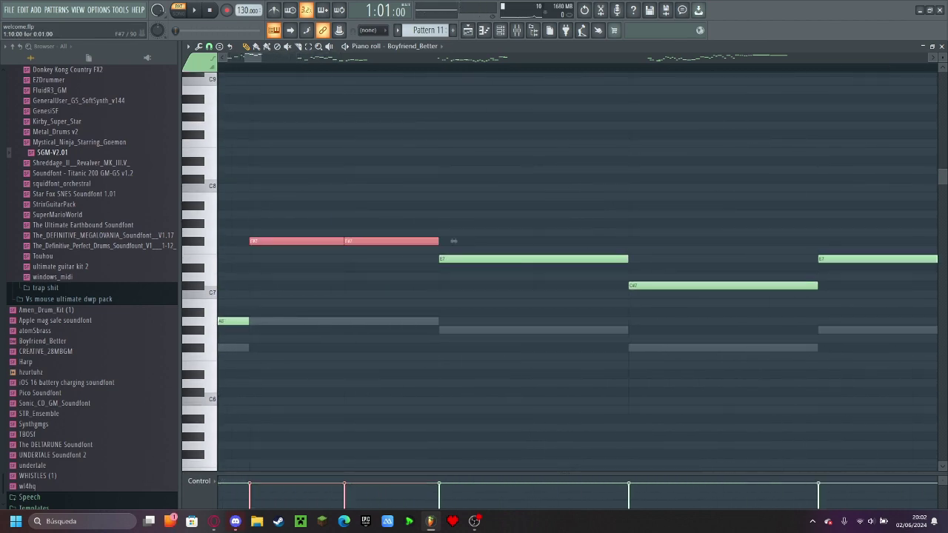
pyautogui.scroll(-6, 426, 241)
pyautogui.scroll(2, 356, 257)
pyautogui.click(356, 260)
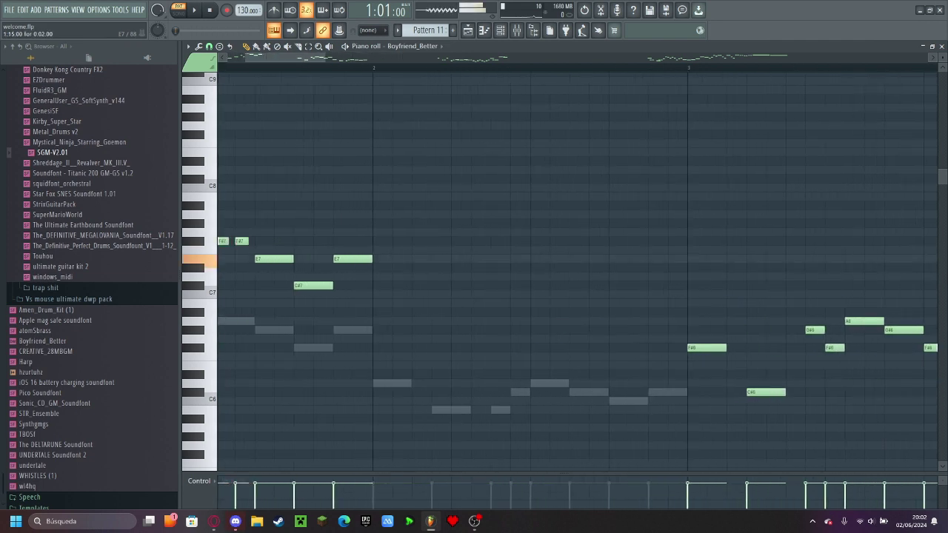
# - Fill bar 2 with one-step notes: D7, C#7, A6, D7, C#7, A6, D7, A6, F7, C#7, G#6, F7, C#7, G#6, C#7, F7
pyautogui.moveTo(400, 286)
pyautogui.mouseDown()
pyautogui.moveTo(382, 286)
pyautogui.moveTo(385, 277)
pyautogui.mouseUp()
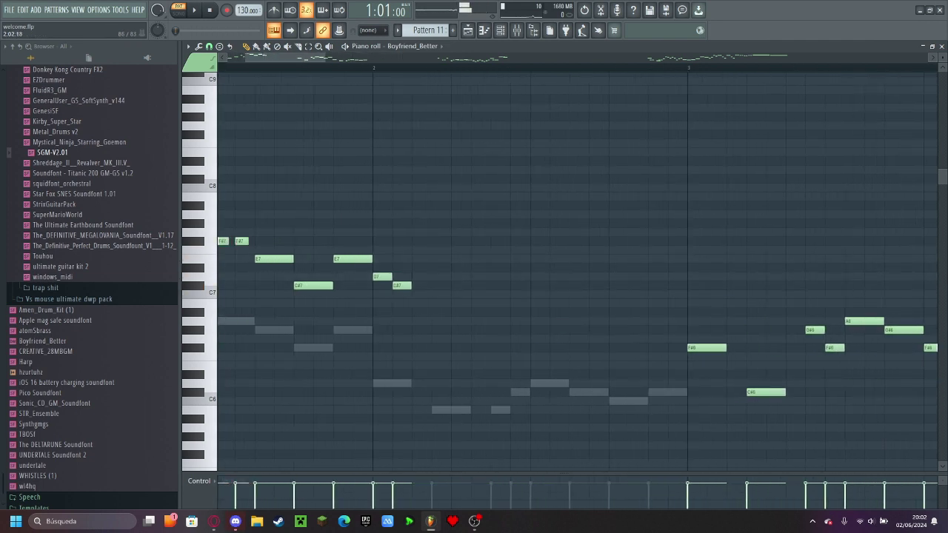
pyautogui.moveTo(421, 312); pyautogui.dragTo(420, 321)
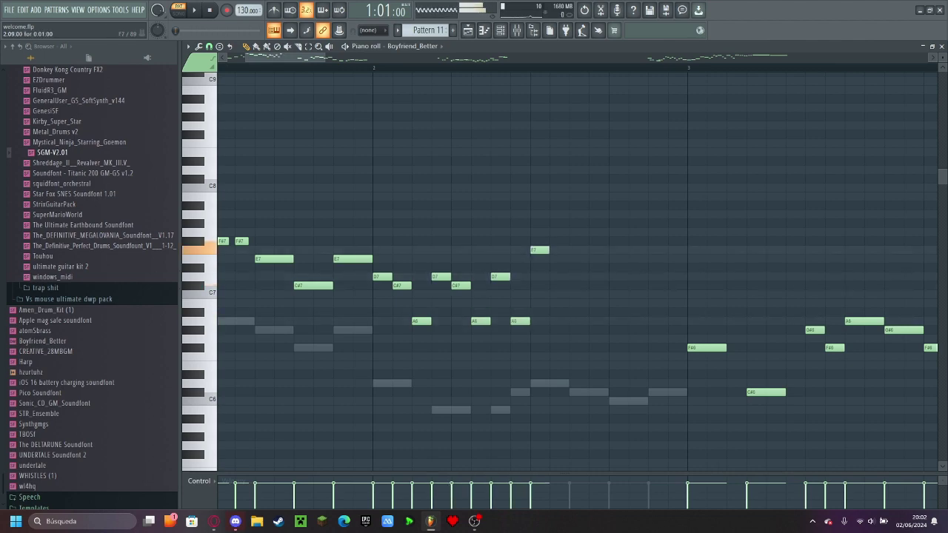
pyautogui.moveTo(578, 320); pyautogui.dragTo(578, 330)
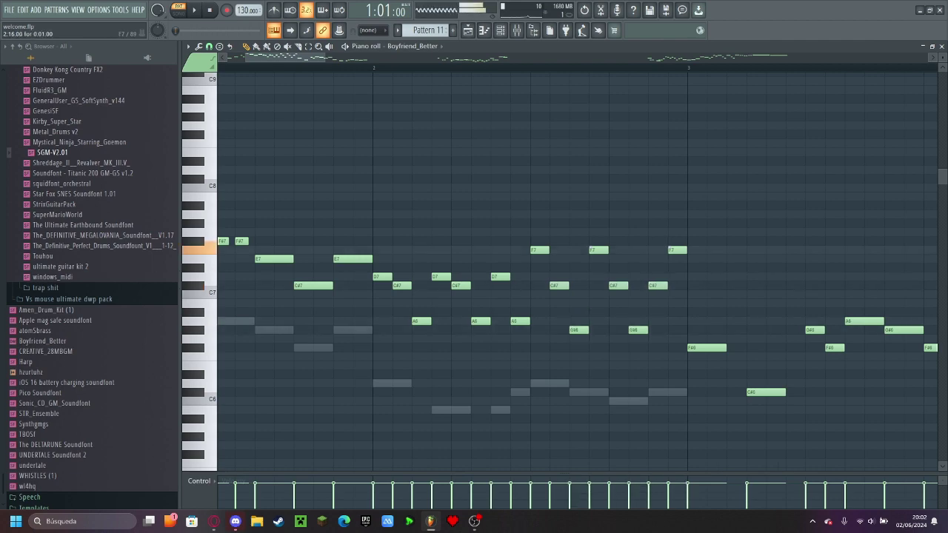
# - Play back the new Boyfriend_Better notes in Pattern 11 alone and within the full song
pyautogui.scroll(-4, 538, 68)
pyautogui.press('space')
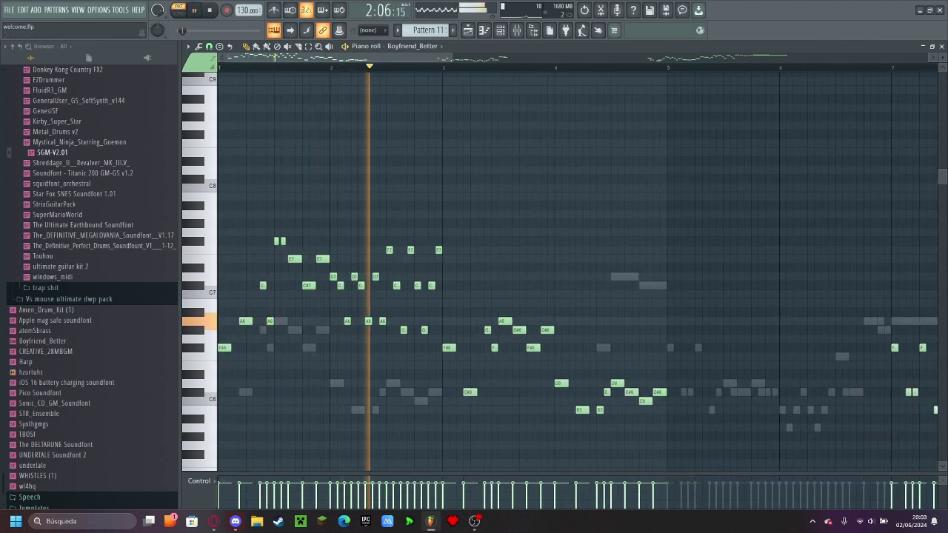
pyautogui.click(178, 10)
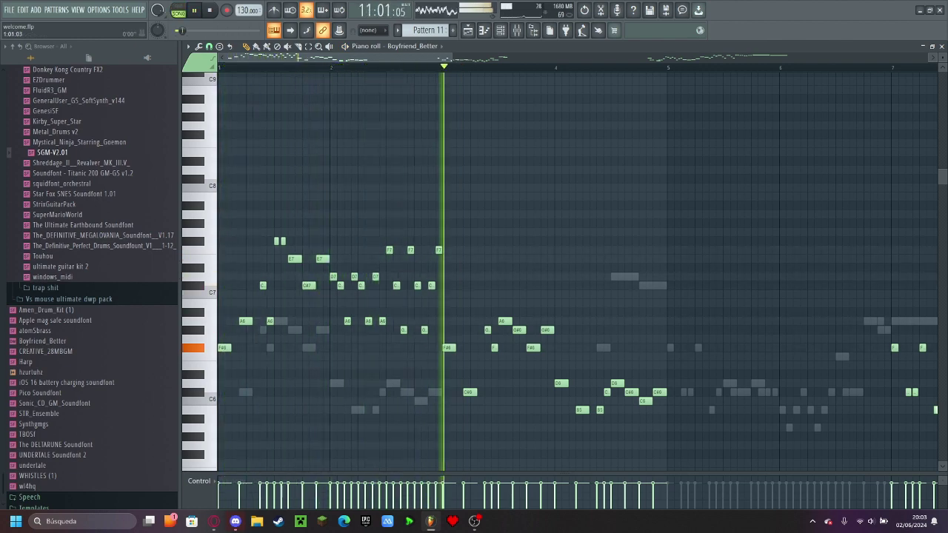
# - Add two-step A7 notes at steps 4, 9, 12 and 15 of bar 3, and play that section back
pyautogui.scroll(3, 542, 271)
pyautogui.press('space')
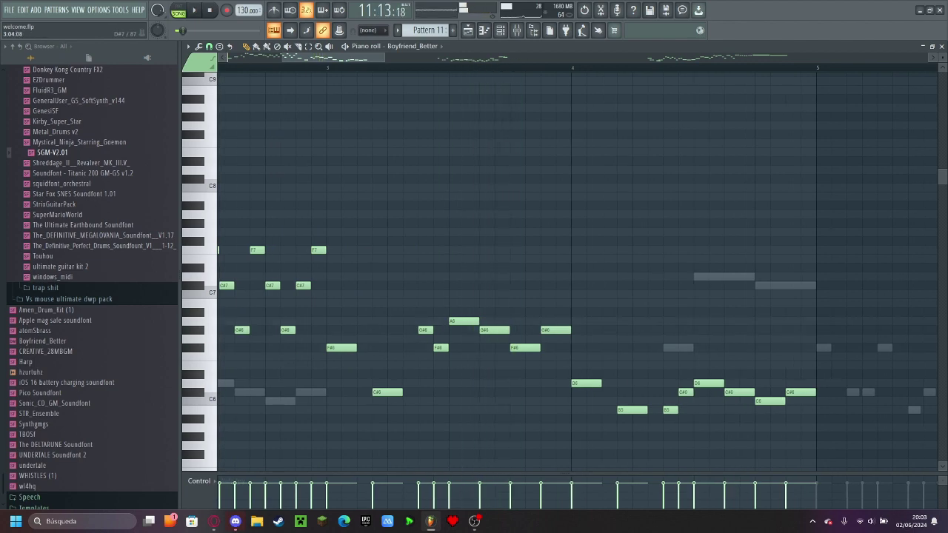
pyautogui.moveTo(379, 258); pyautogui.dragTo(379, 241)
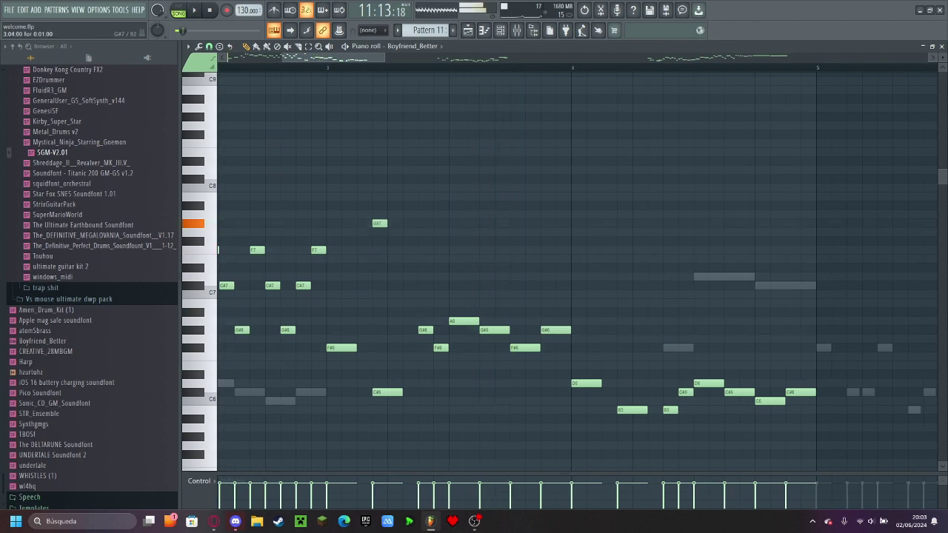
pyautogui.click(313, 68)
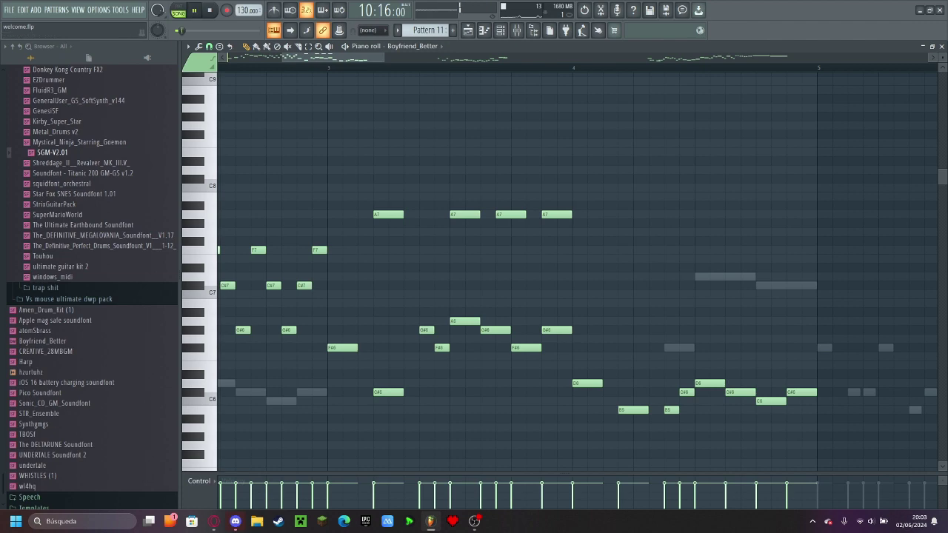
pyautogui.press('space')
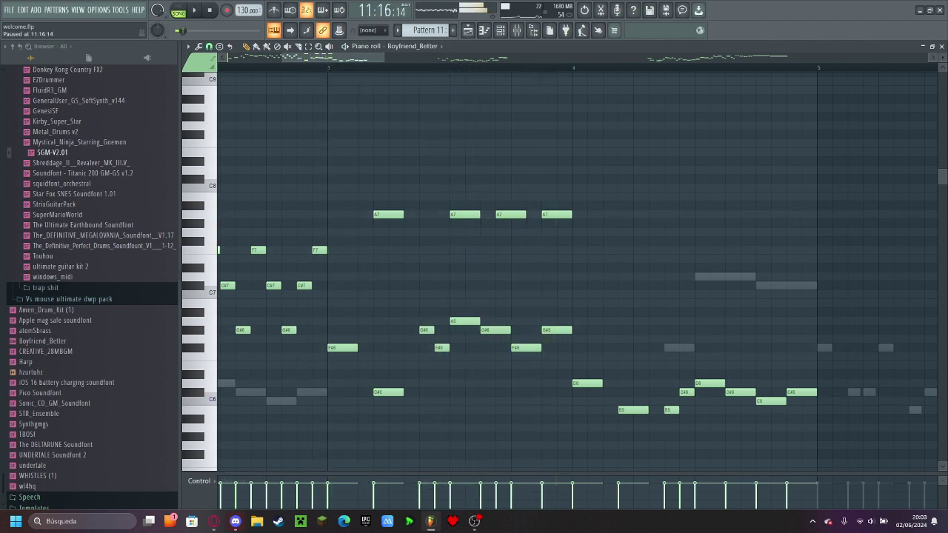
# - Add an A7 held for the first half of bar 4 and a G#7 held for its second half
pyautogui.scroll(-1, 592, 249)
pyautogui.scroll(4, 592, 249)
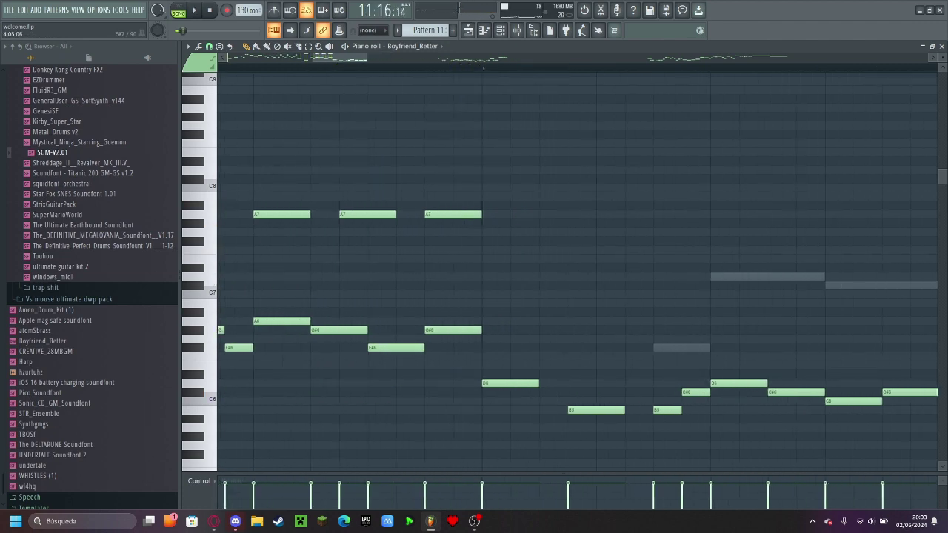
pyautogui.scroll(-3, 521, 215)
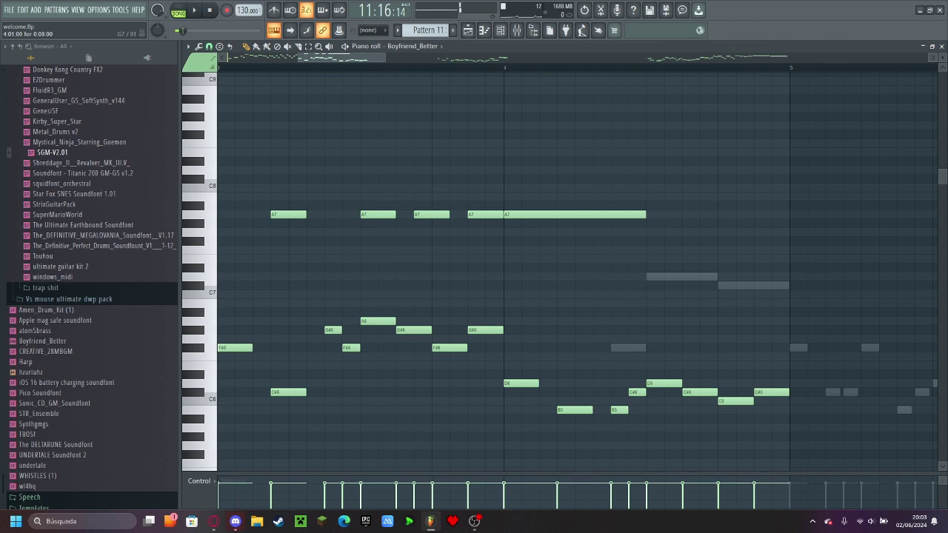
pyautogui.scroll(-4, 511, 231)
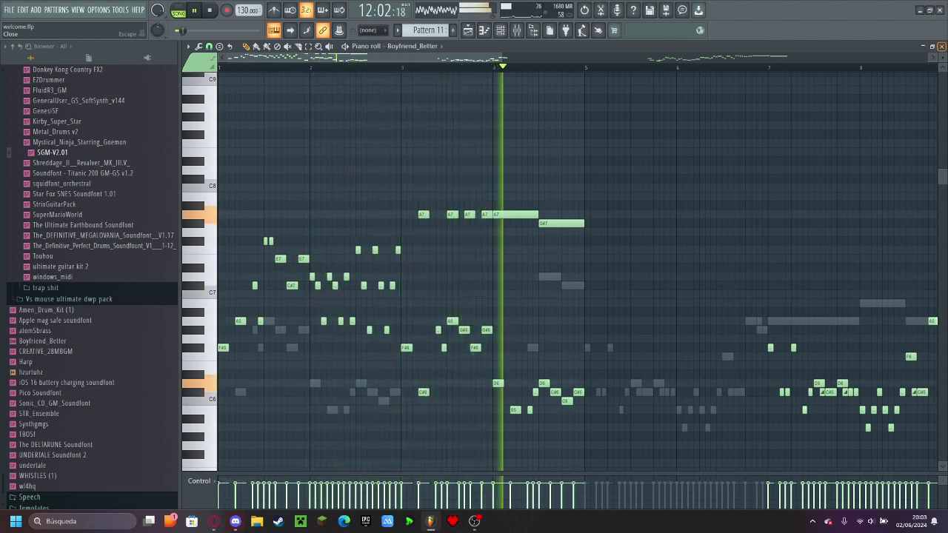
# - Listen to the new Pattern 11 part within the full song and return to the playlist
pyautogui.scroll(-2, 578, 271)
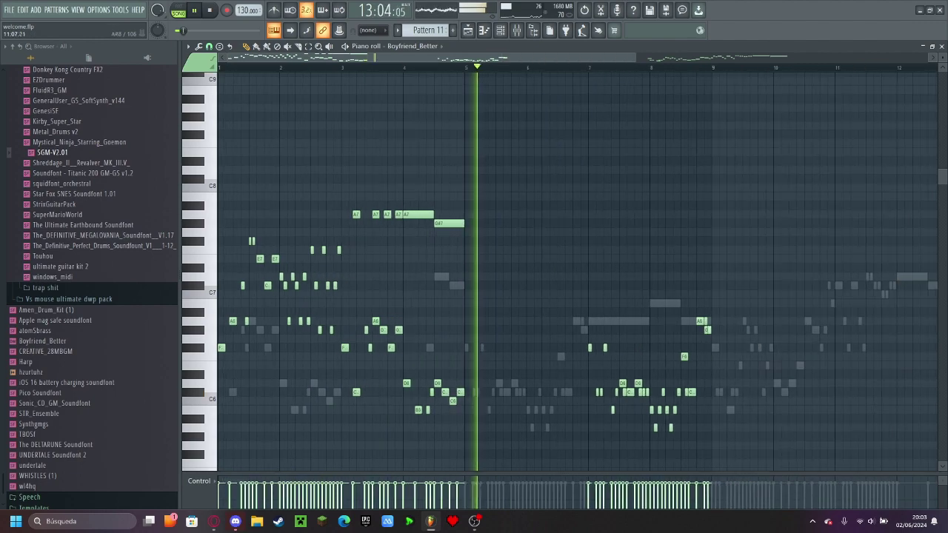
pyautogui.click(942, 46)
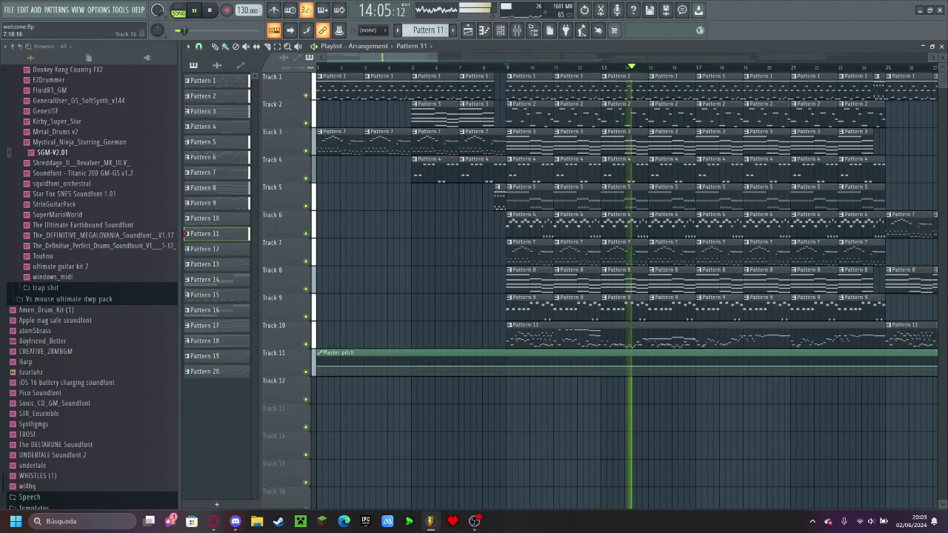